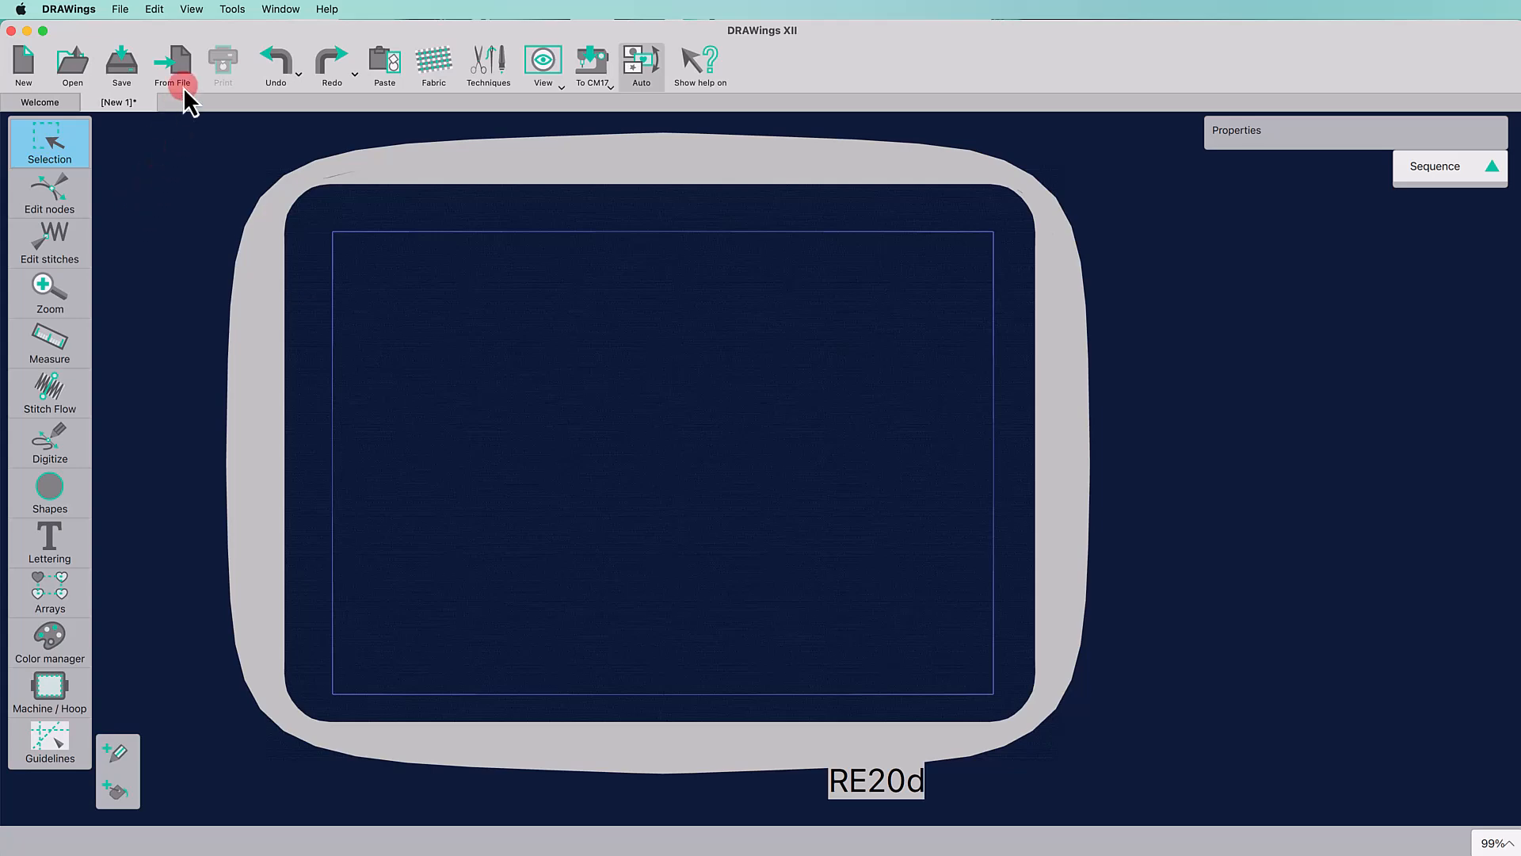
Import the PNG photo of the beached rowing boat from the Photos folder.
{"action": "left_click", "coordinate": [182, 60]}
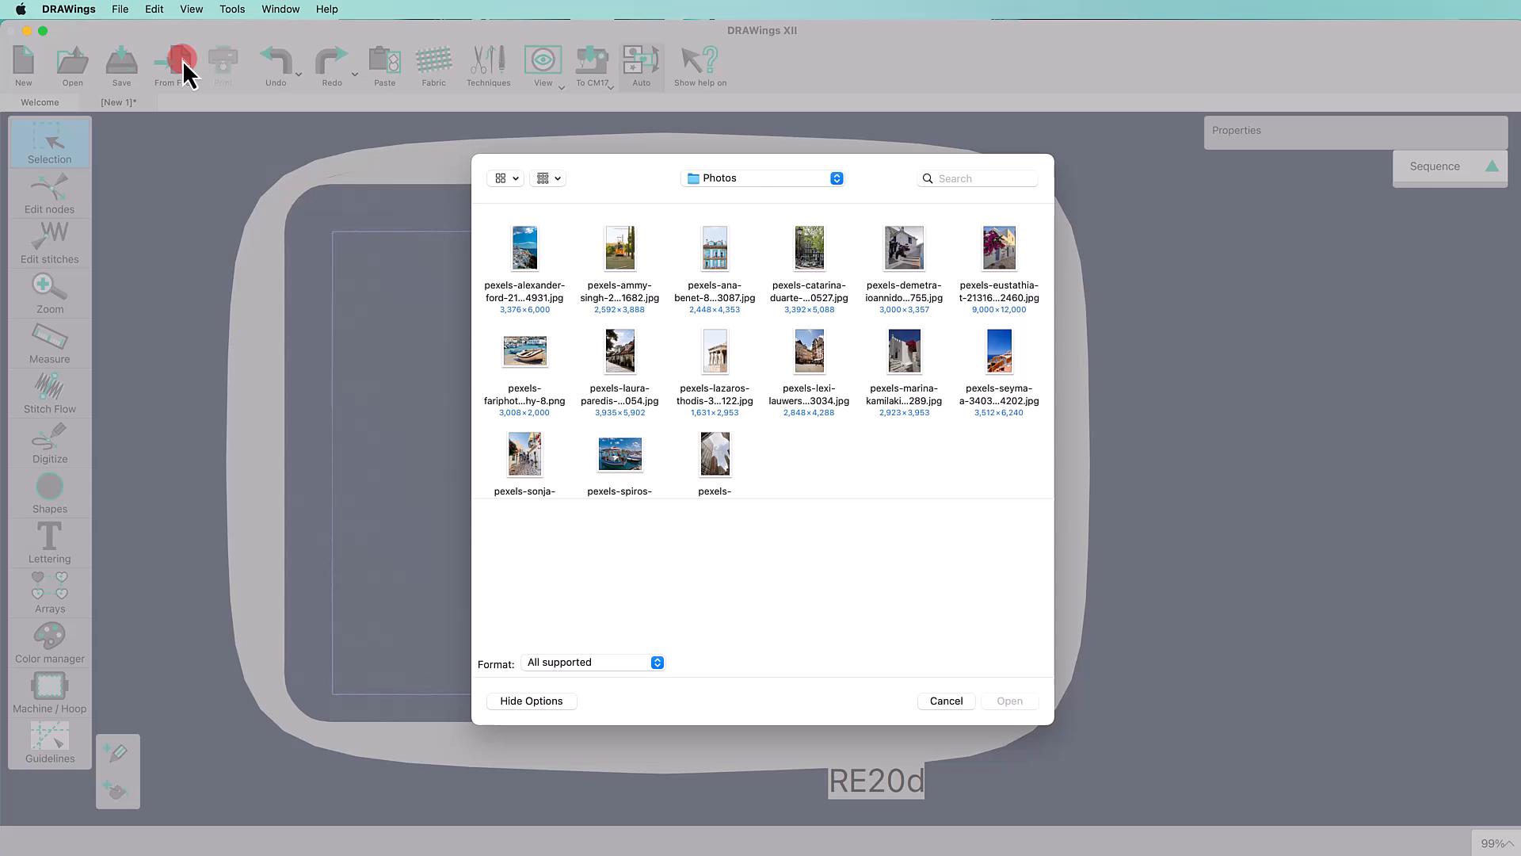
{"action": "left_click", "coordinate": [517, 352]}
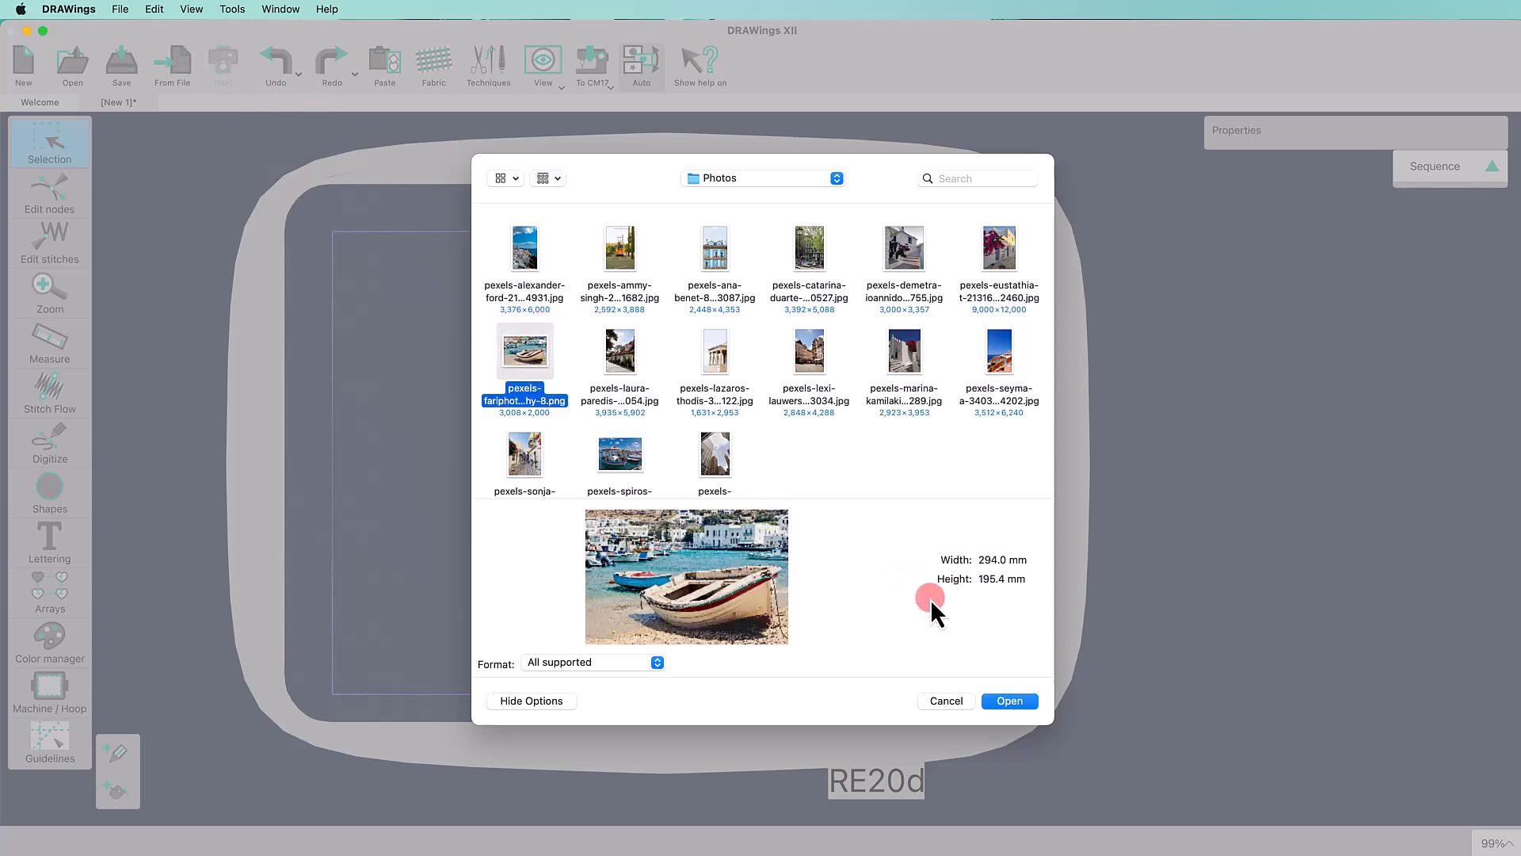
{"action": "left_click", "coordinate": [1011, 700]}
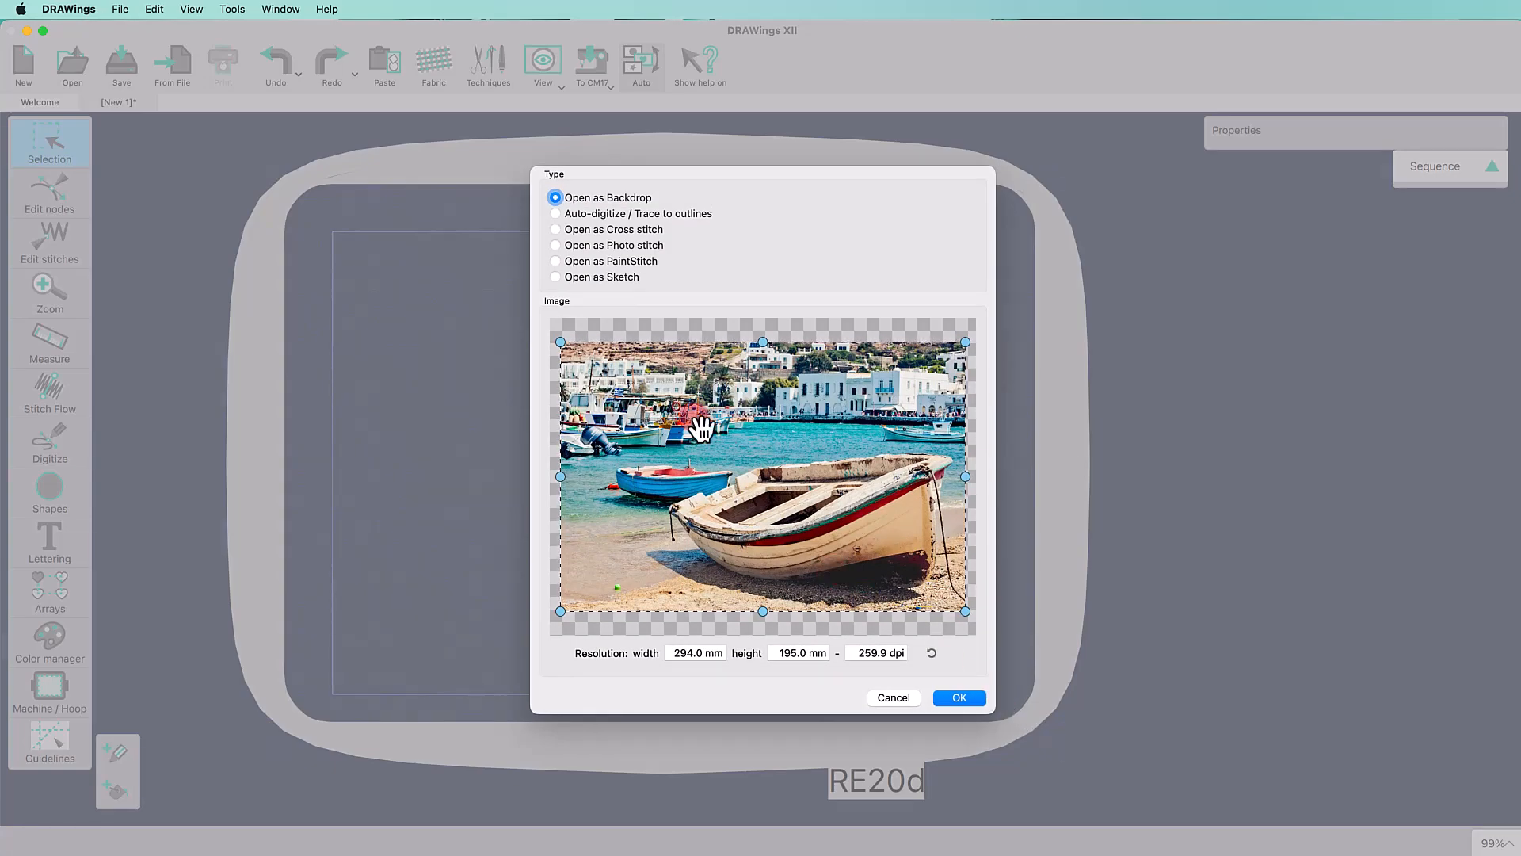
Open the photo as PaintStitch with its width set to 195 mm.
{"action": "left_click", "coordinate": [554, 263]}
{"action": "left_click", "coordinate": [737, 654]}
{"action": "left_click", "coordinate": [671, 655]}
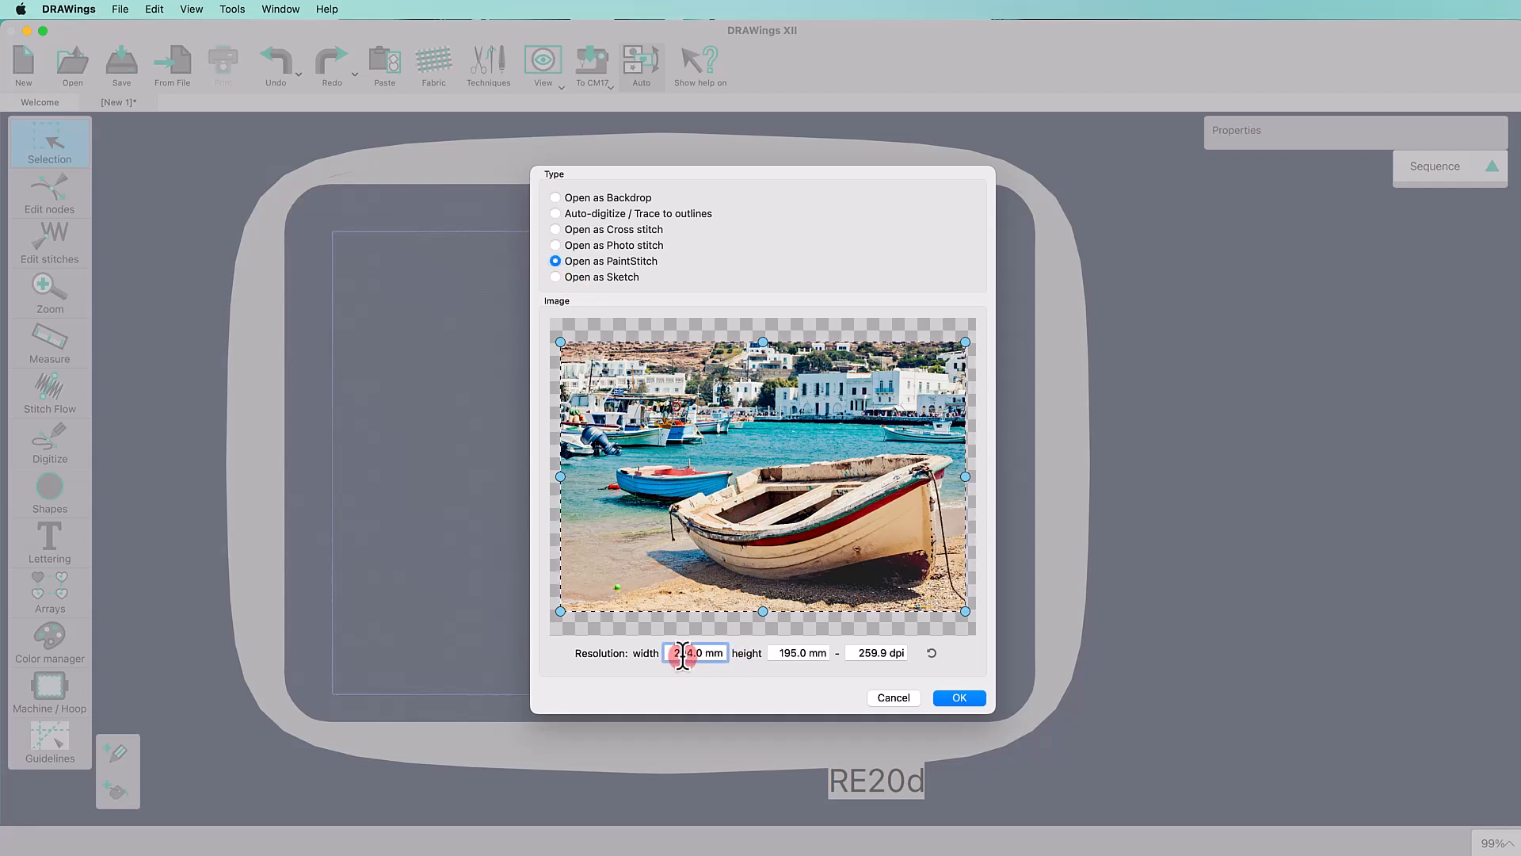
{"action": "left_click_drag", "start_coordinate": [672, 653], "coordinate": [773, 654]}
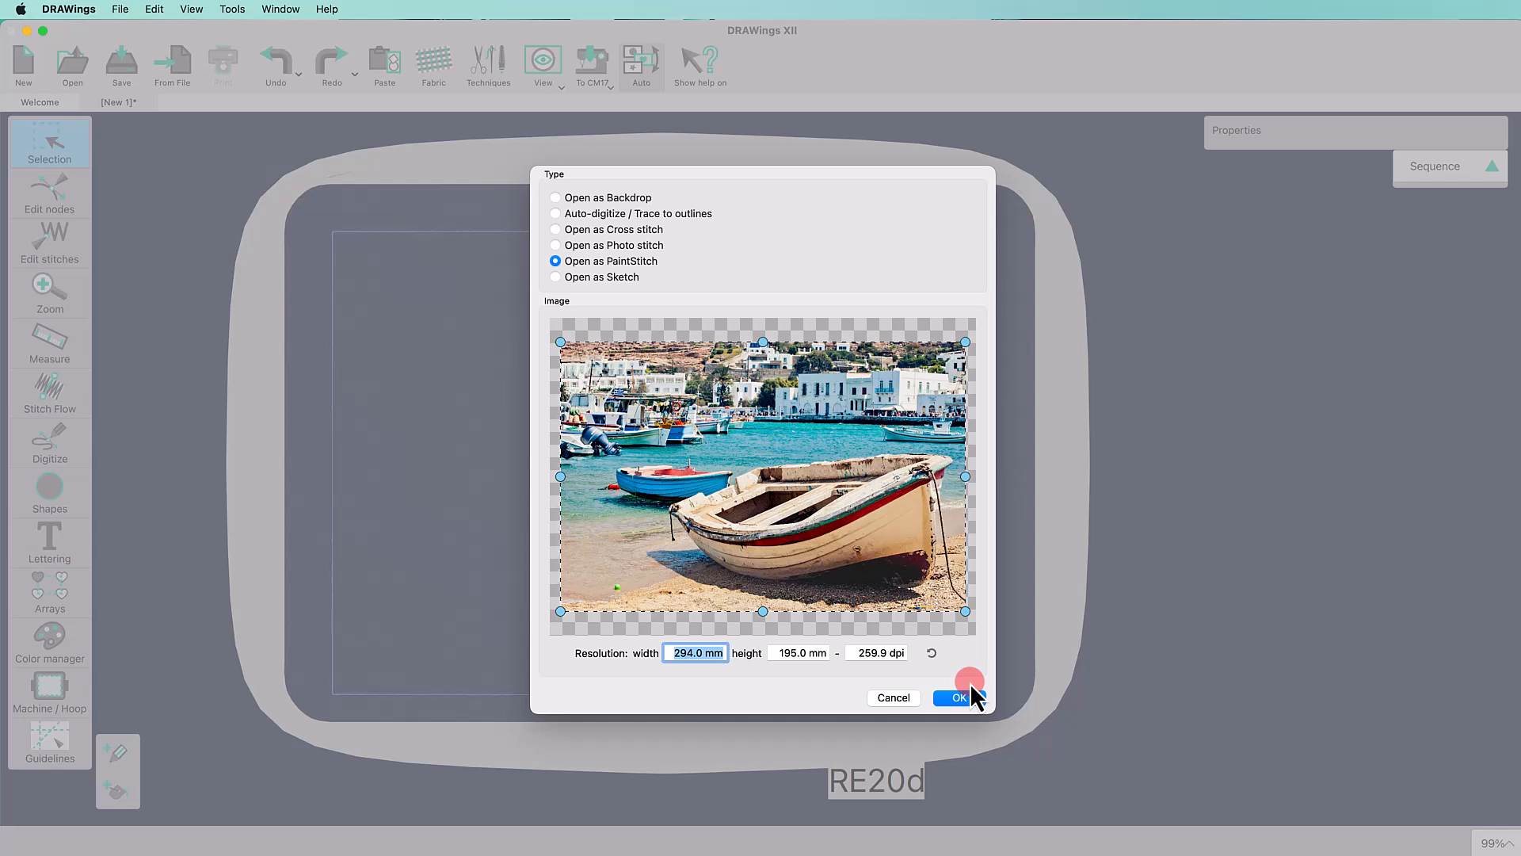
{"action": "type", "text": "195"}
{"action": "key", "text": "Return"}
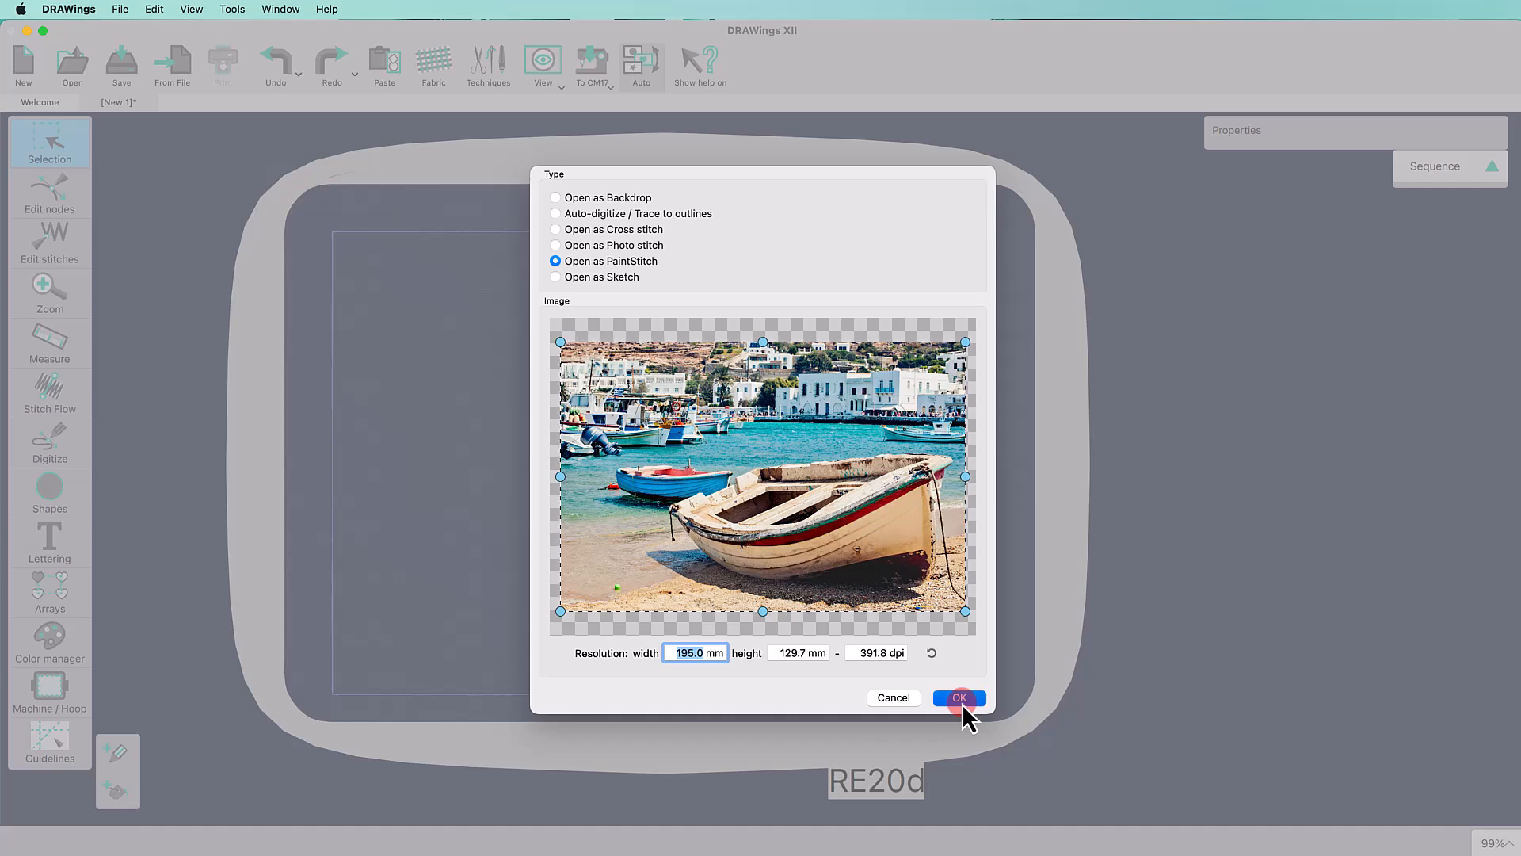
{"action": "left_click", "coordinate": [961, 701]}
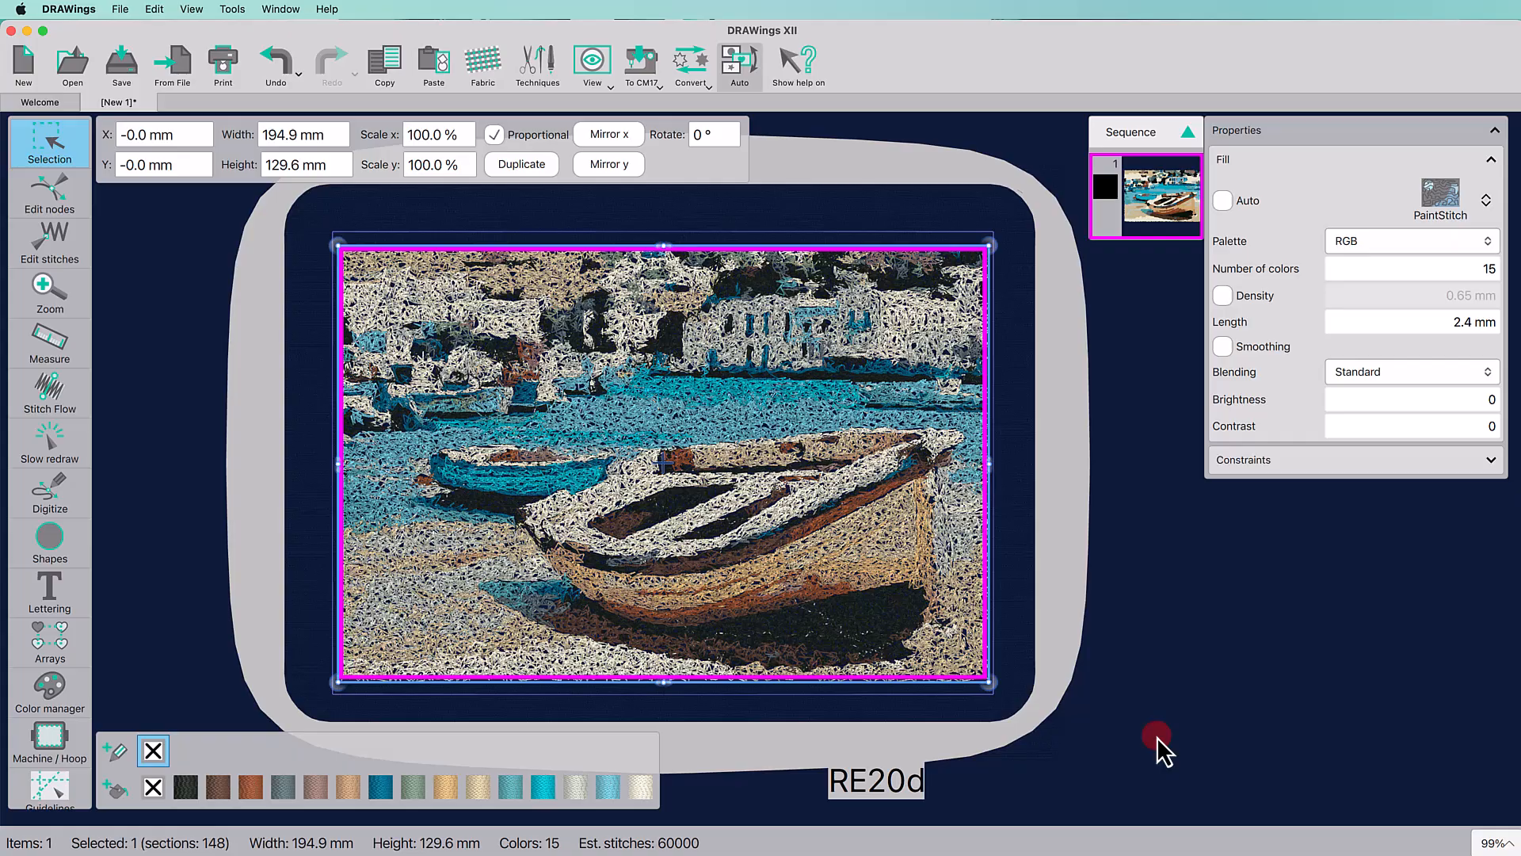
Search the full tutorial library for "paintstitch" and browse the matching videos.
{"action": "left_click", "coordinate": [48, 103]}
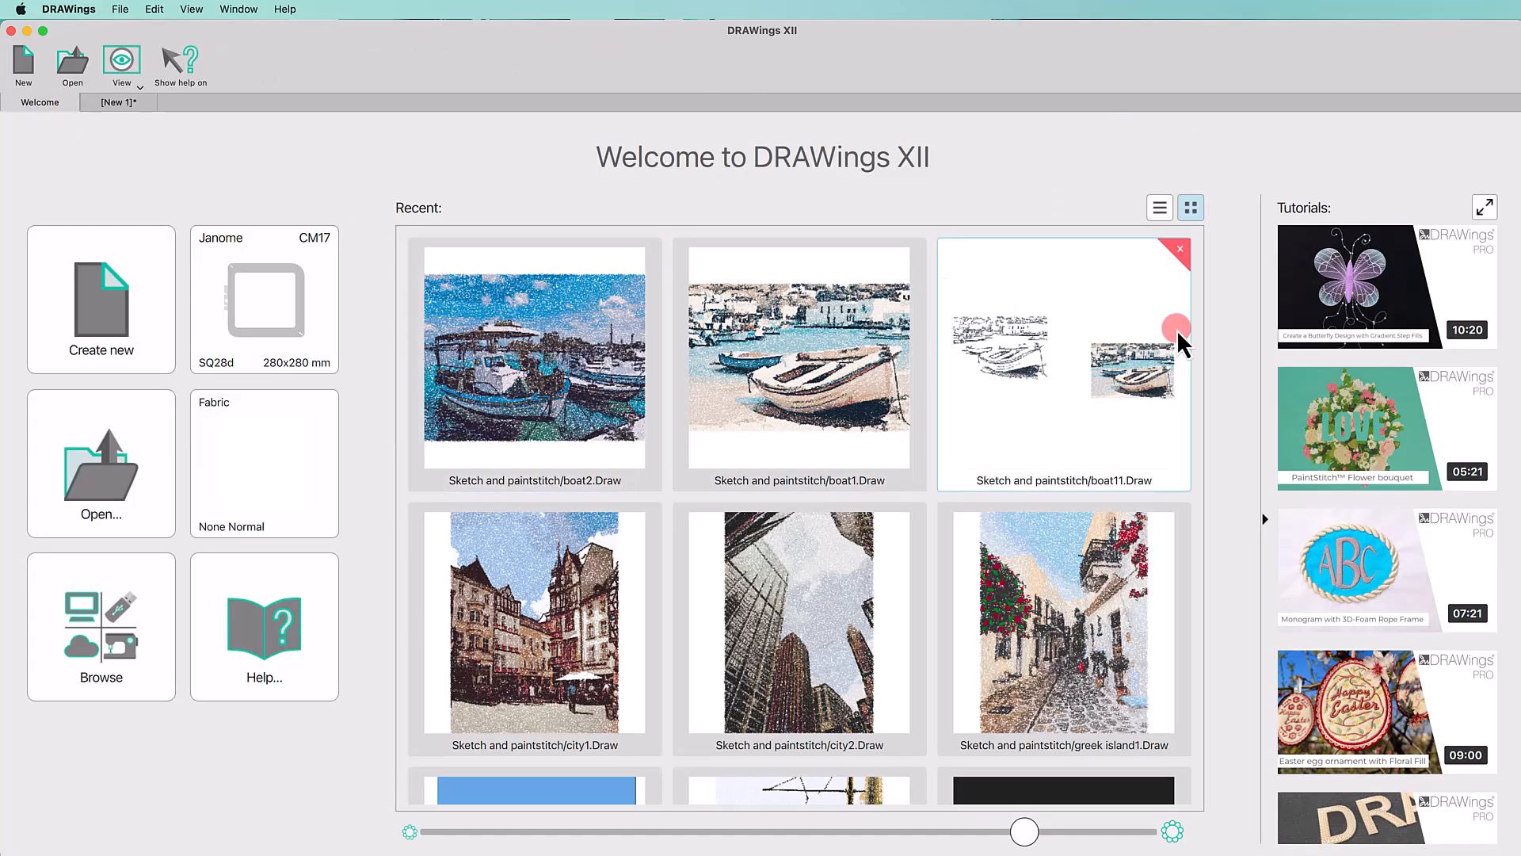
{"action": "left_click", "coordinate": [1487, 211]}
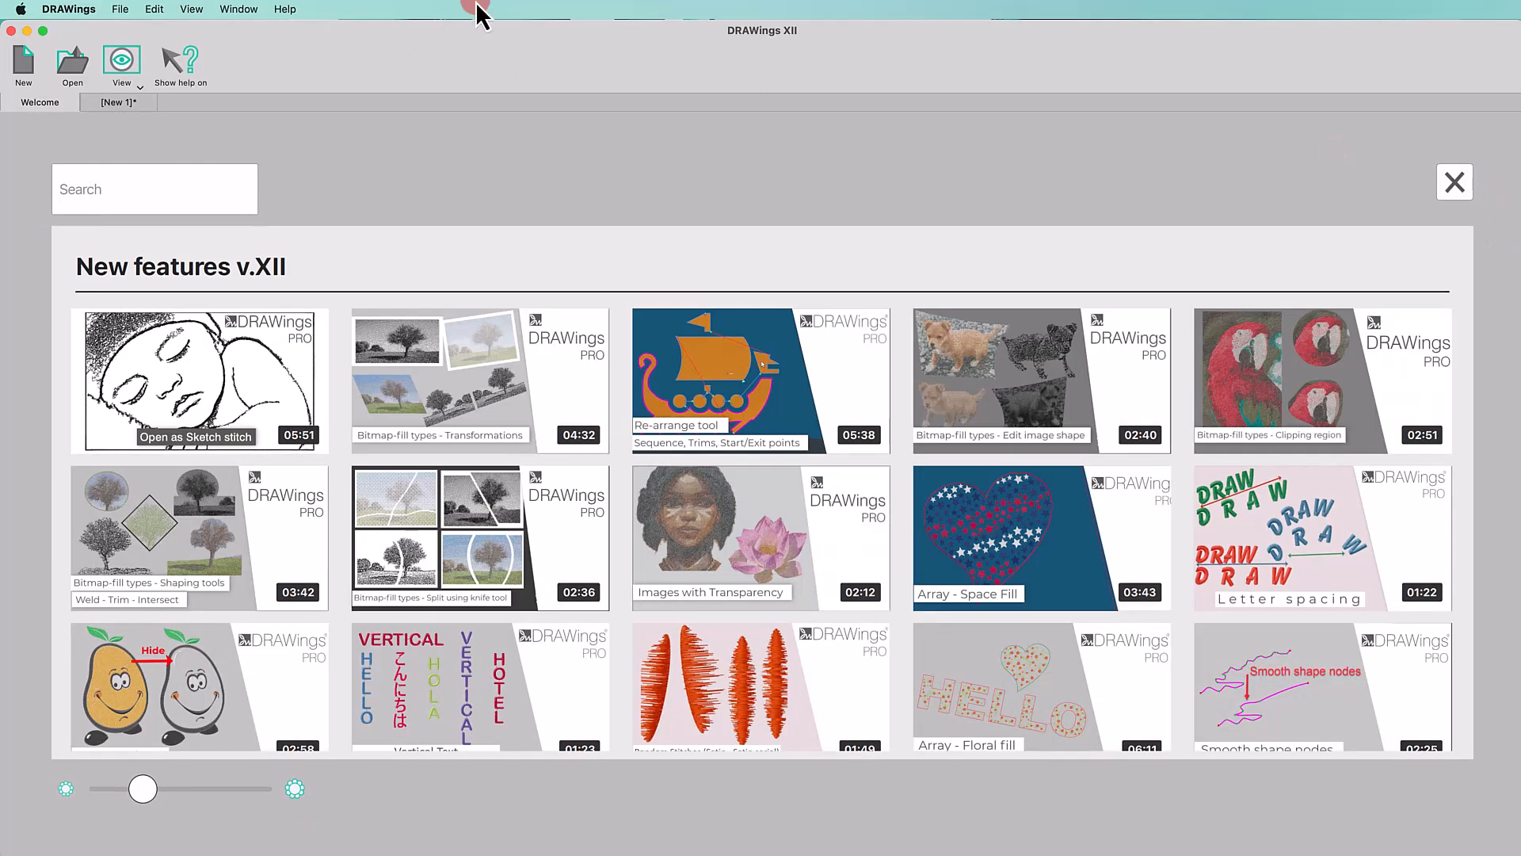
{"action": "left_click", "coordinate": [150, 179]}
{"action": "type", "text": "paintstitch"}
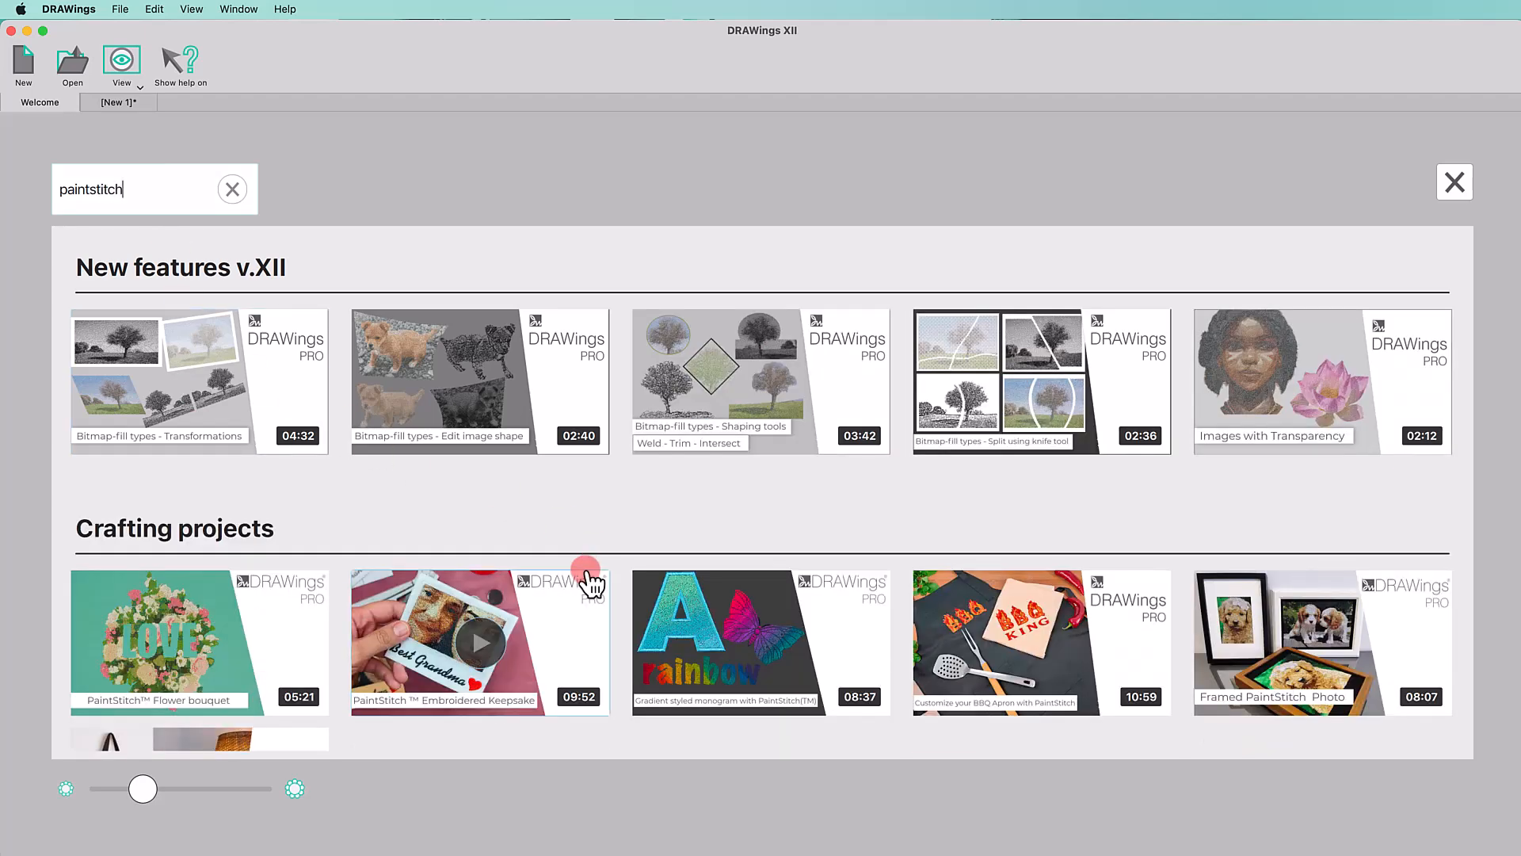
{"action": "scroll", "coordinate": [594, 567], "scroll_direction": "down", "scroll_amount": 3}
{"action": "scroll", "coordinate": [590, 584], "scroll_direction": "down", "scroll_amount": 5}
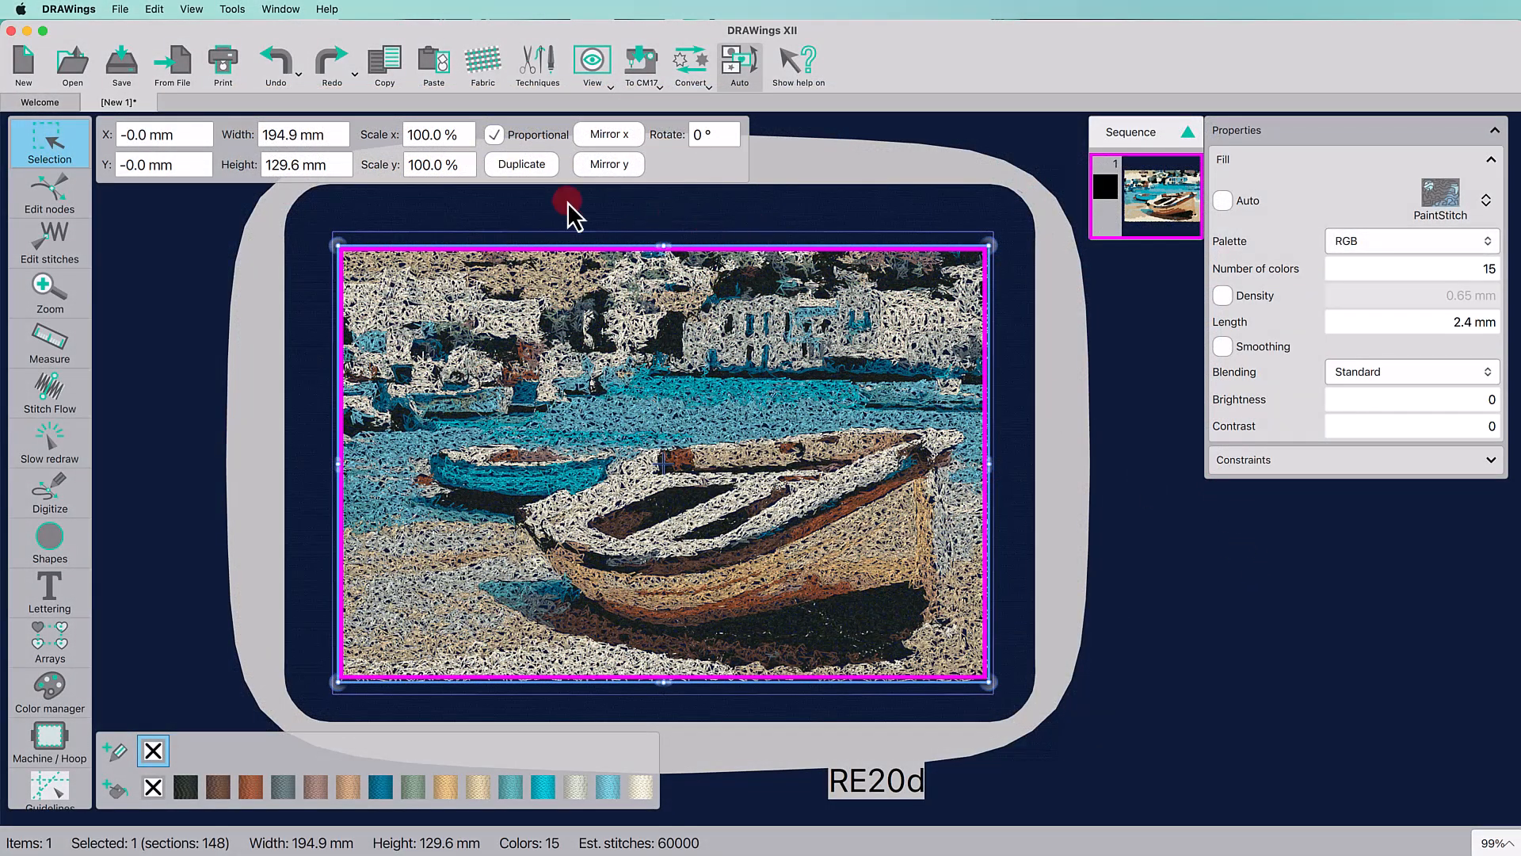
Duplicate the PaintStitch boat design and change the duplicate's fill type to Sketch.
{"action": "left_click", "coordinate": [519, 165]}
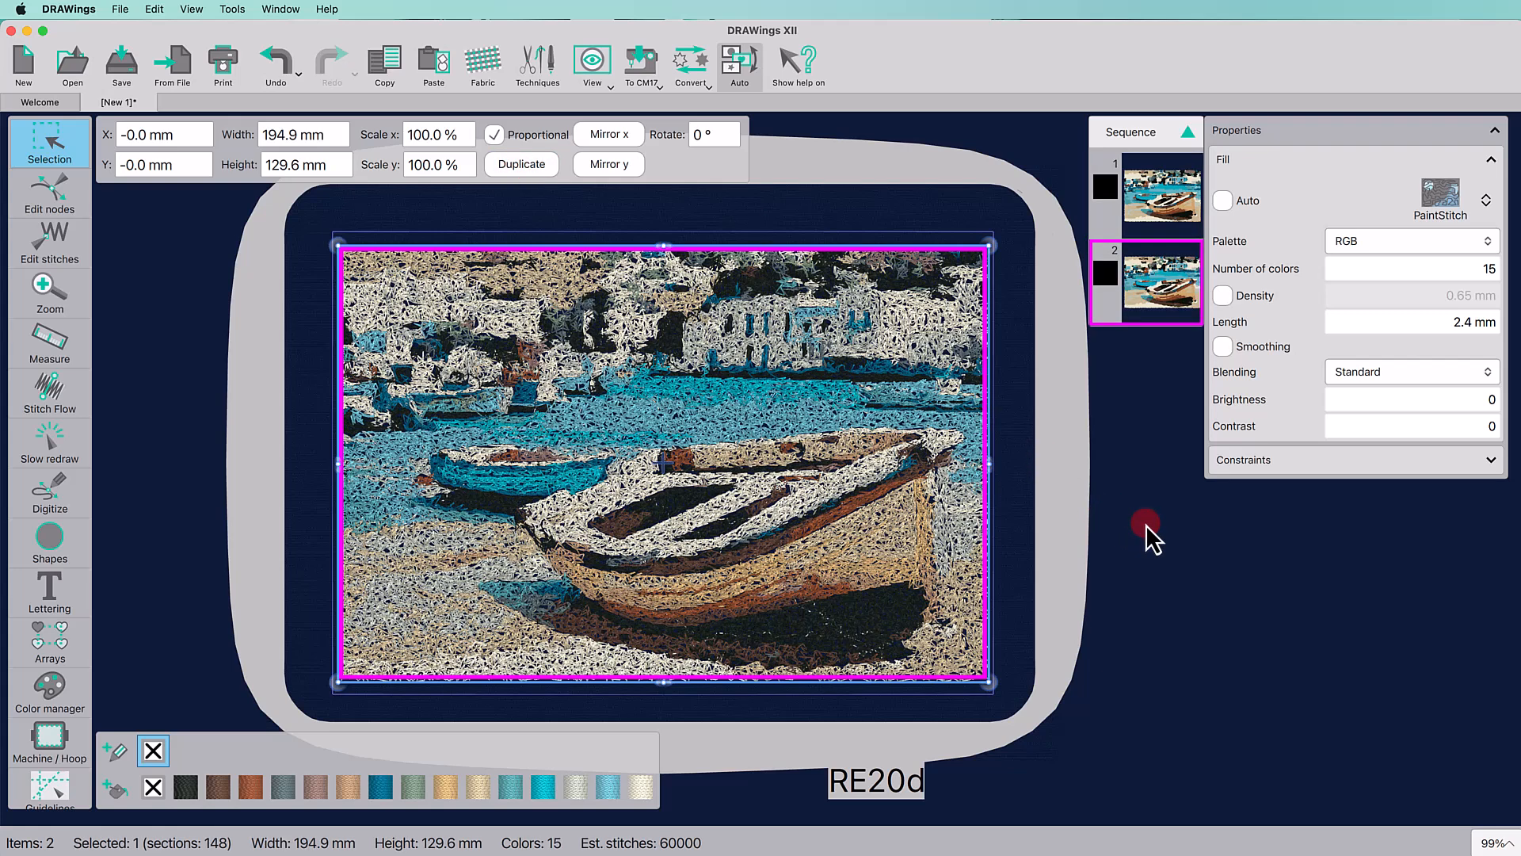
{"action": "left_click", "coordinate": [1438, 198]}
{"action": "left_click", "coordinate": [1395, 247]}
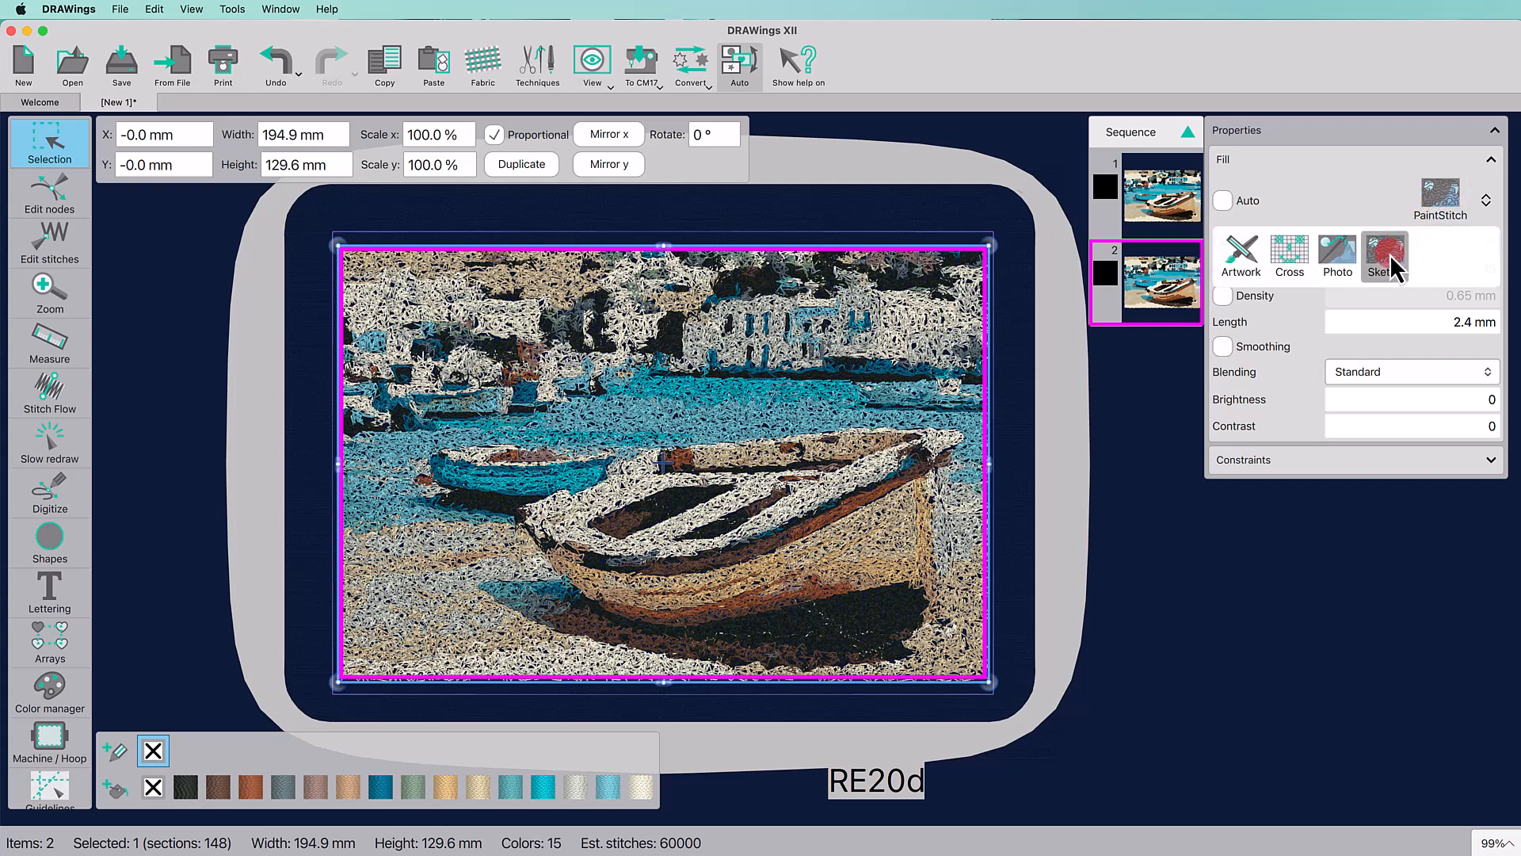
{"action": "left_click", "coordinate": [1198, 454]}
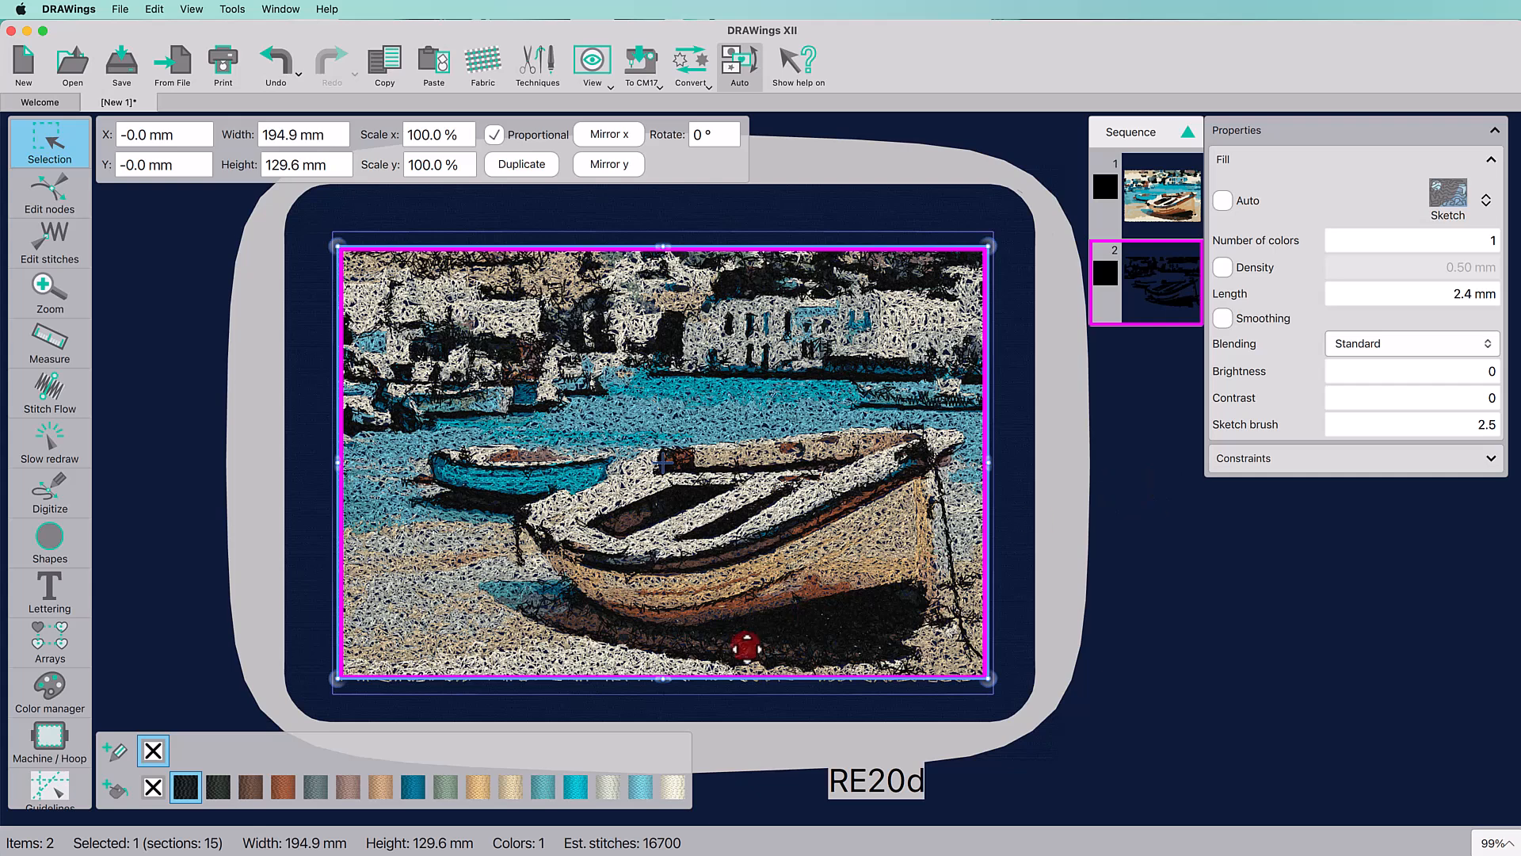
Recolor the Sketch layer's fill from the color wheel to a very dark blue-violet.
{"action": "left_click", "coordinate": [115, 790]}
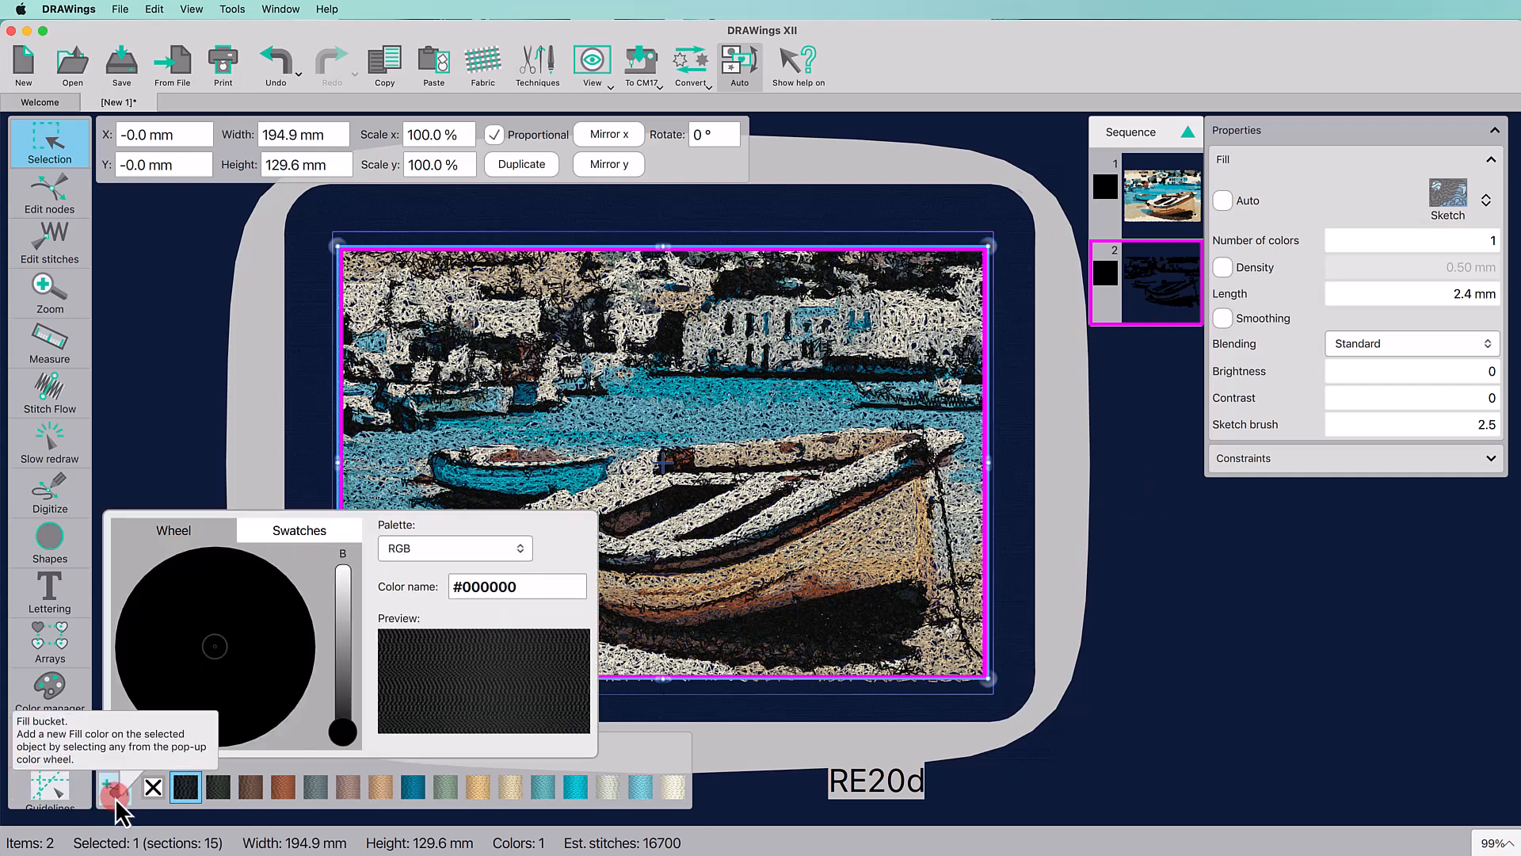
{"action": "left_click", "coordinate": [208, 718]}
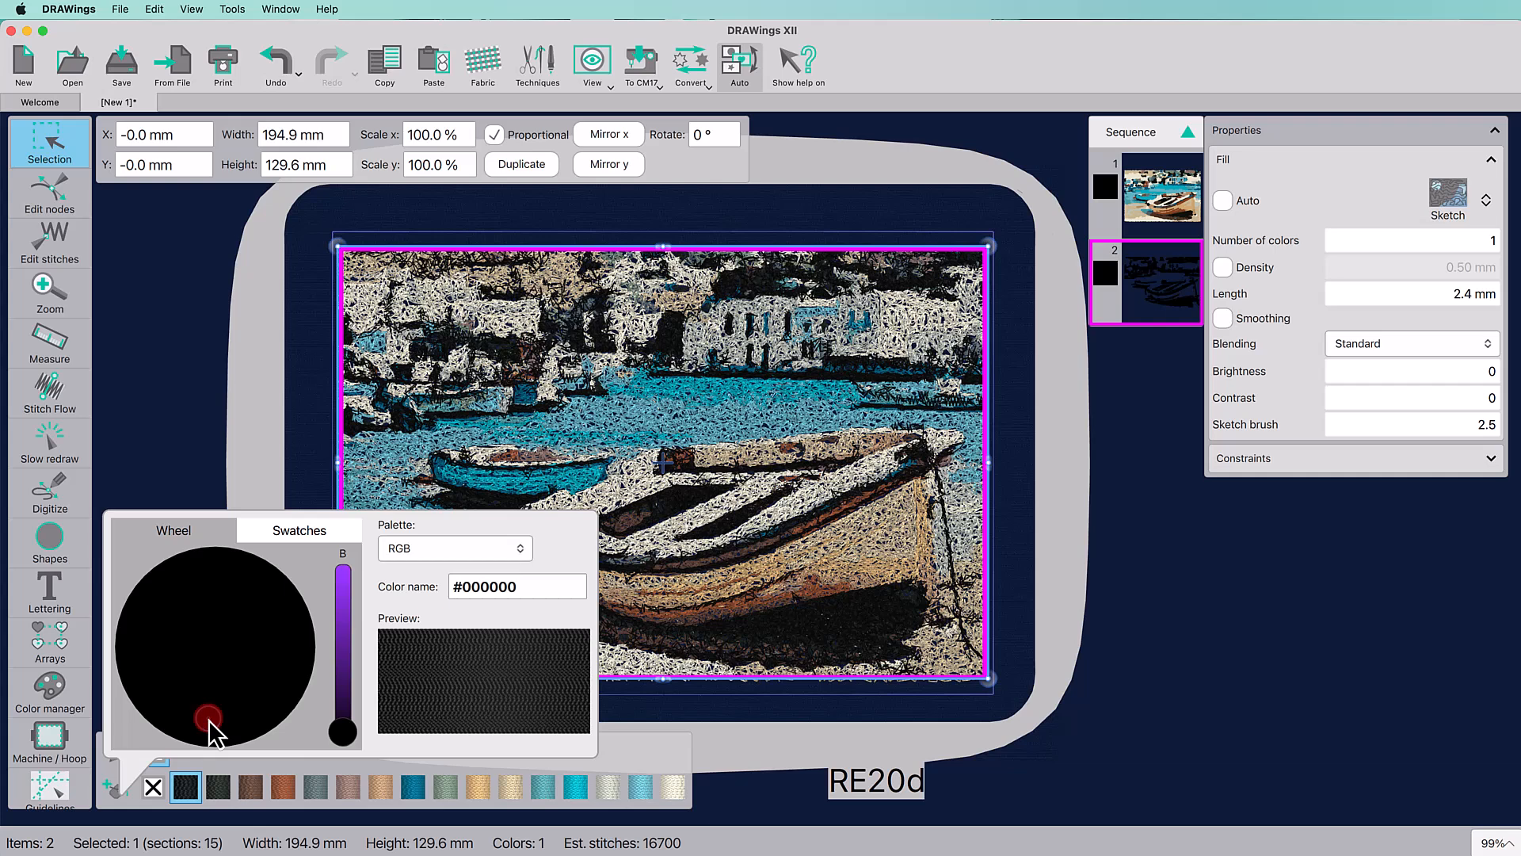
{"action": "left_click", "coordinate": [193, 707]}
{"action": "left_click", "coordinate": [355, 751]}
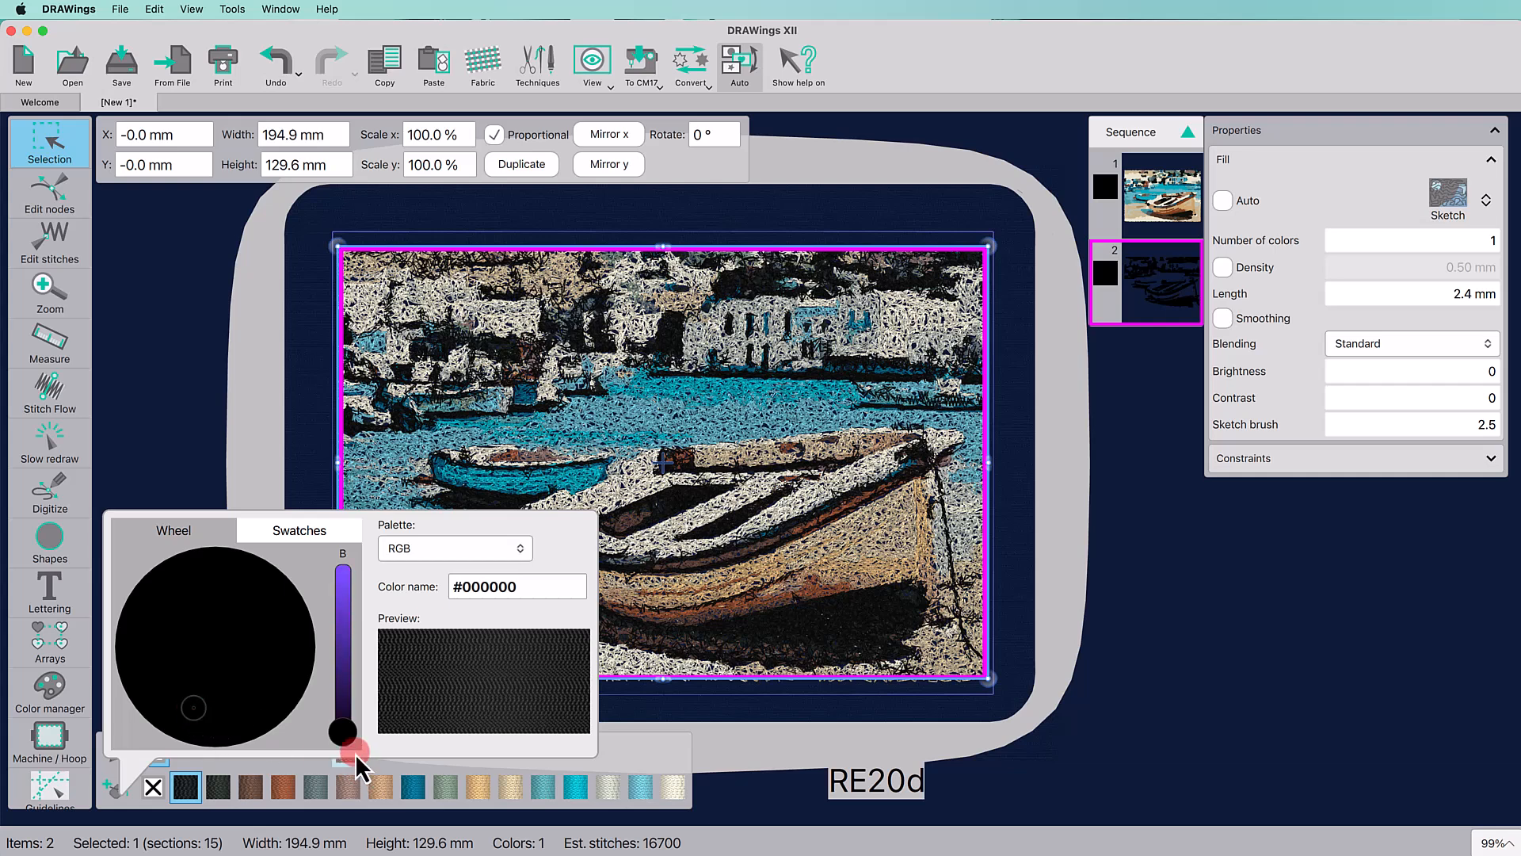
{"action": "left_click_drag", "start_coordinate": [355, 753], "coordinate": [349, 714]}
{"action": "left_click", "coordinate": [1158, 727]}
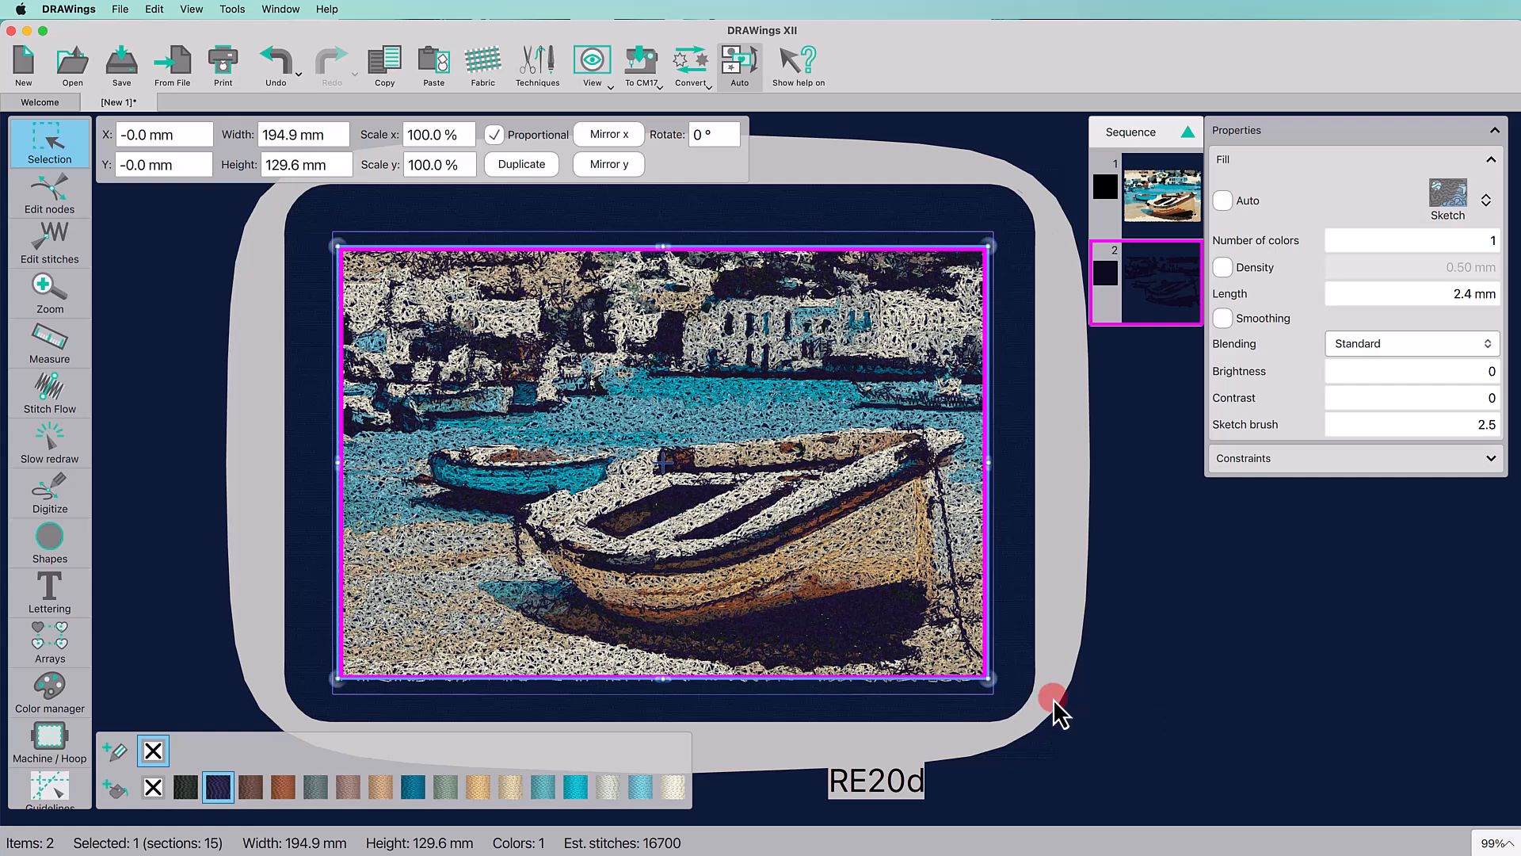
Simulate the stitch-out of the whole boat design with Slow redraw.
{"action": "left_click", "coordinate": [59, 457]}
{"action": "mouse_move", "coordinate": [23, 735]}
{"action": "left_mouse_down"}
{"action": "mouse_move", "coordinate": [264, 735]}
{"action": "mouse_move", "coordinate": [524, 782]}
{"action": "mouse_move", "coordinate": [555, 736]}
{"action": "mouse_move", "coordinate": [1090, 776]}
{"action": "mouse_move", "coordinate": [1142, 736]}
{"action": "mouse_move", "coordinate": [1419, 730]}
{"action": "left_mouse_up"}
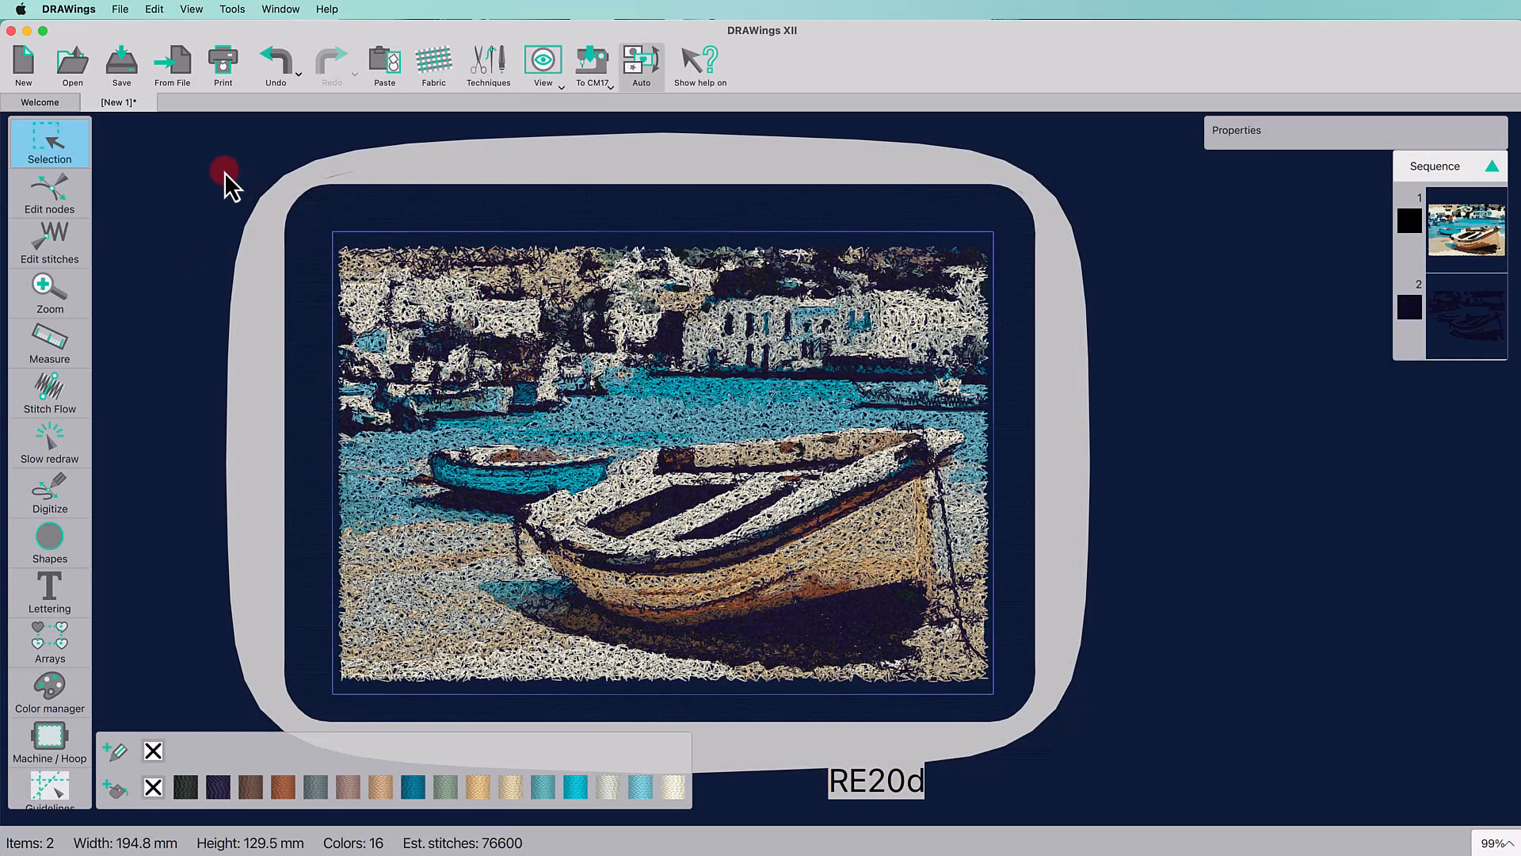
Print the design information sheet on a single page by setting the tiled printout X to 1.
{"action": "left_click", "coordinate": [222, 70]}
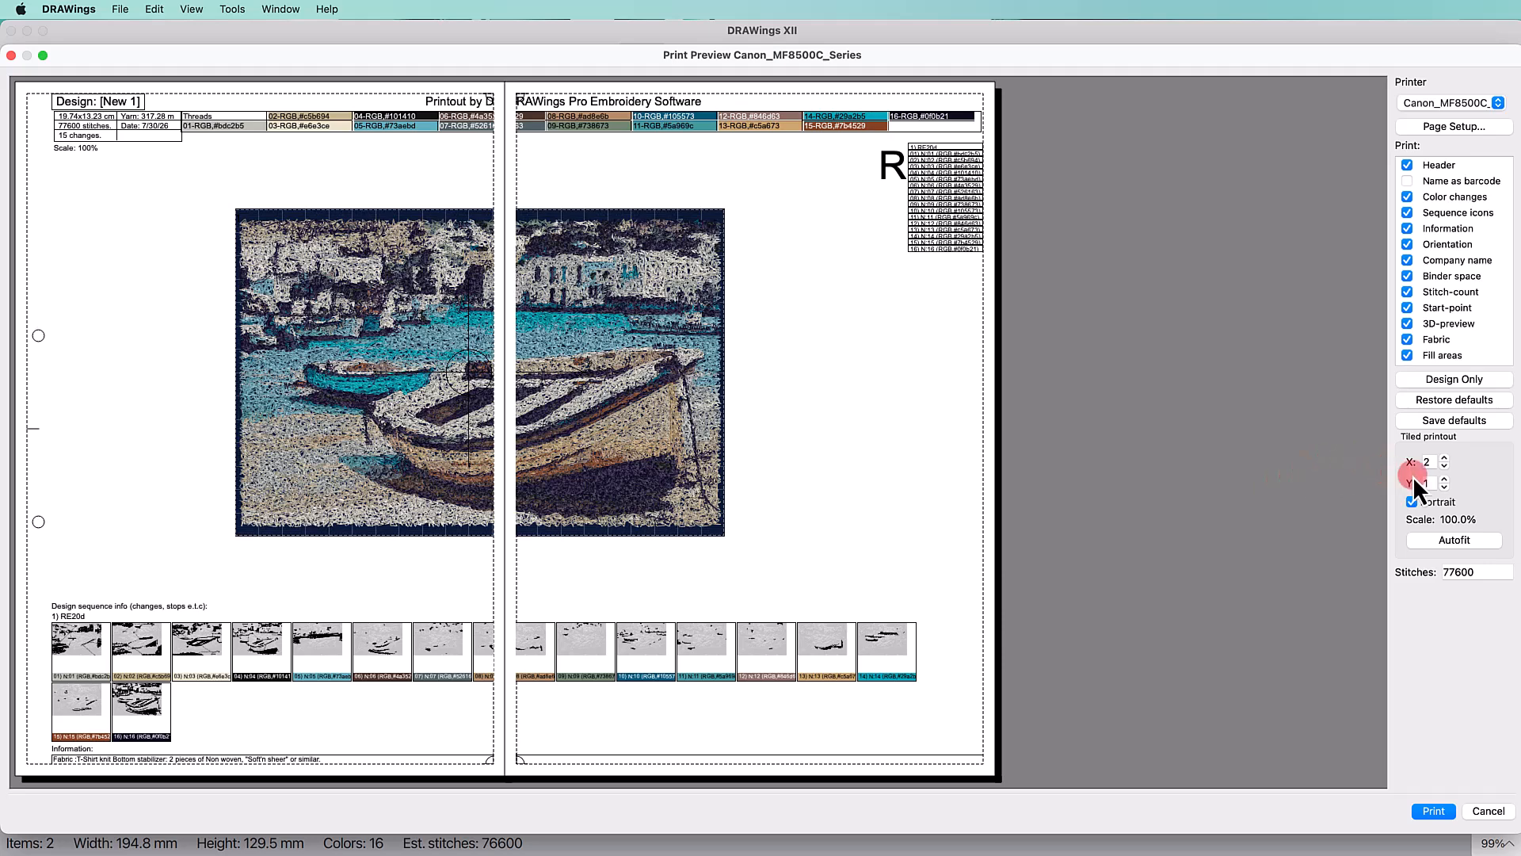
{"action": "left_click", "coordinate": [1444, 467]}
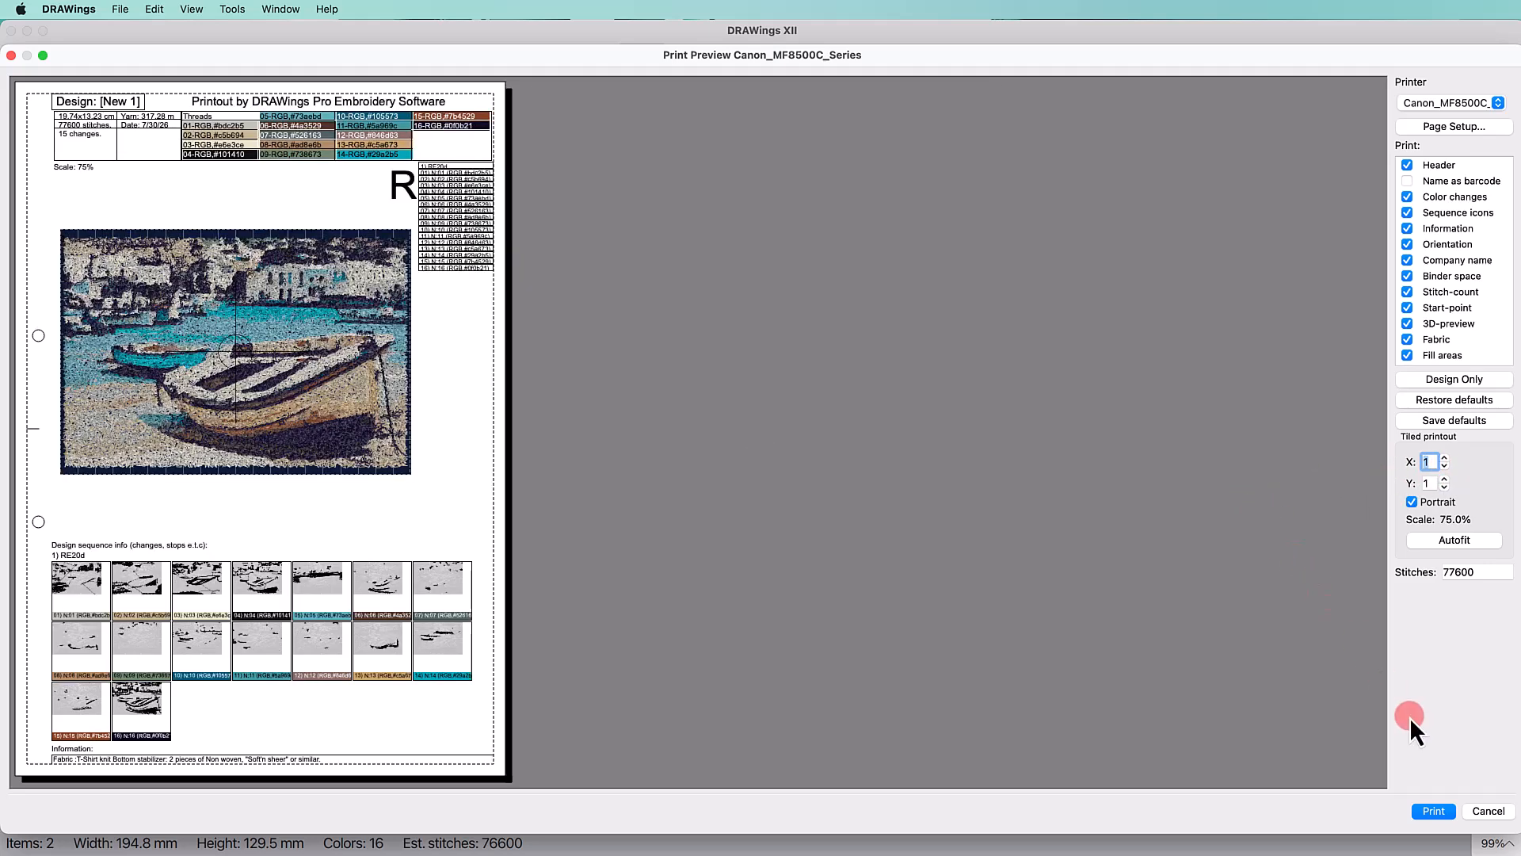
{"action": "left_click", "coordinate": [1433, 810]}
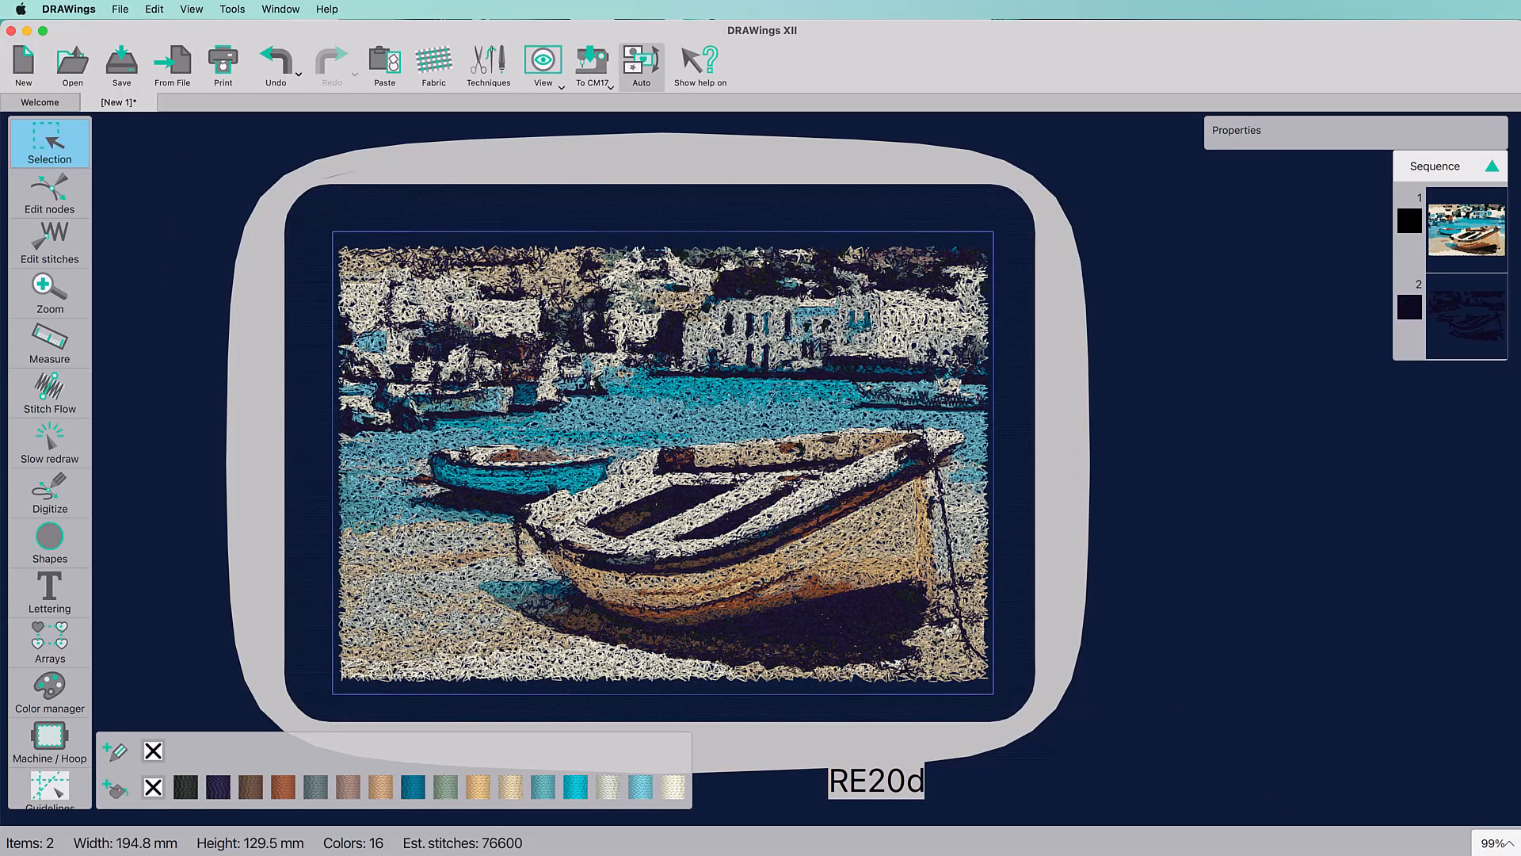
Print a Design Only template with Hoop, Grid Line and Start-point also included.
{"action": "key", "text": "super+p"}
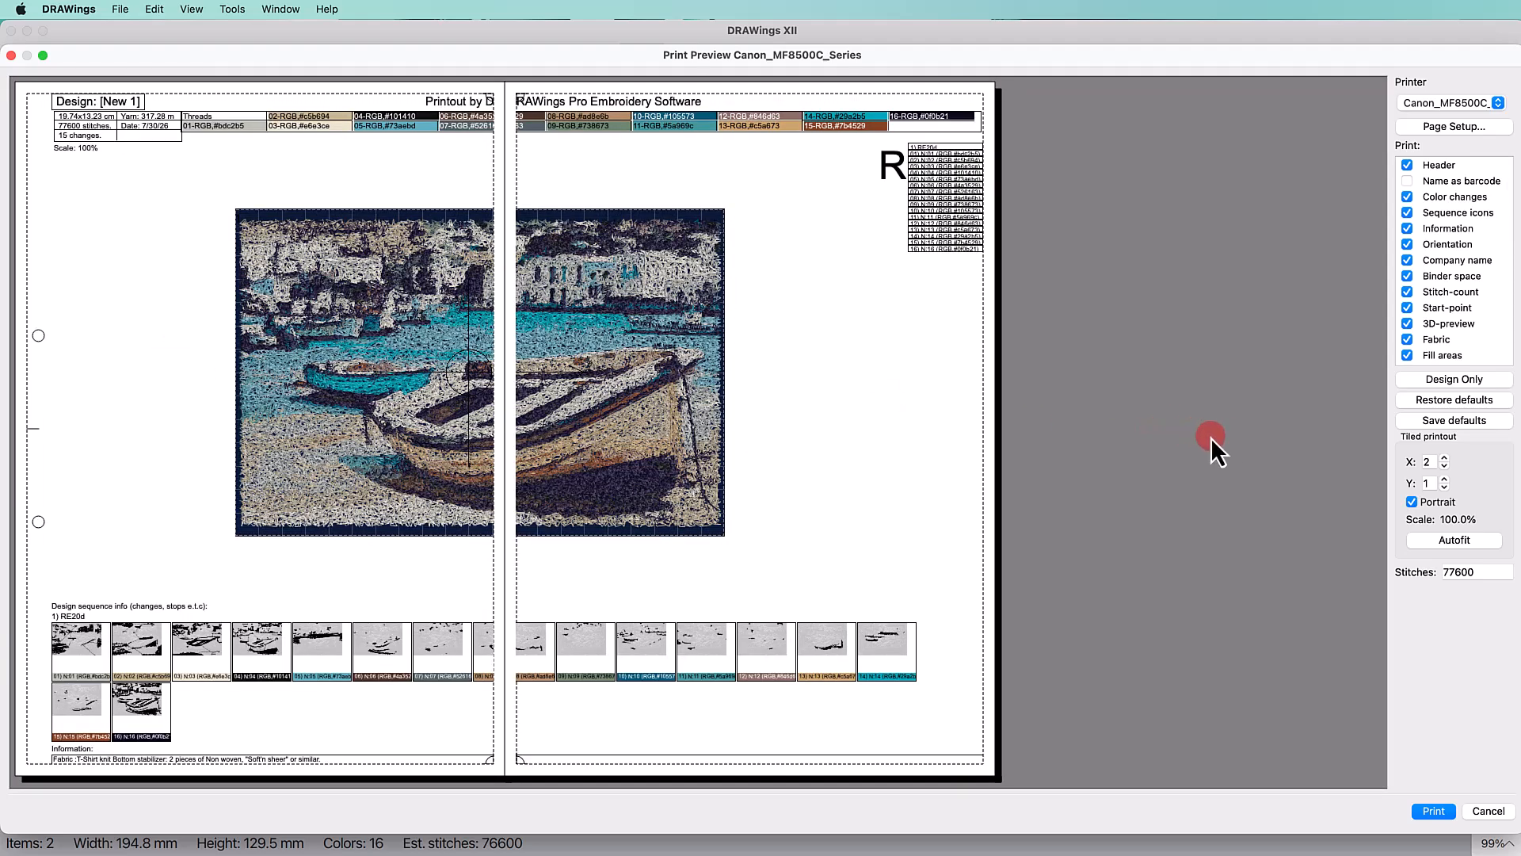
{"action": "left_click", "coordinate": [1413, 381]}
{"action": "scroll", "coordinate": [1410, 346], "scroll_direction": "down", "scroll_amount": 2}
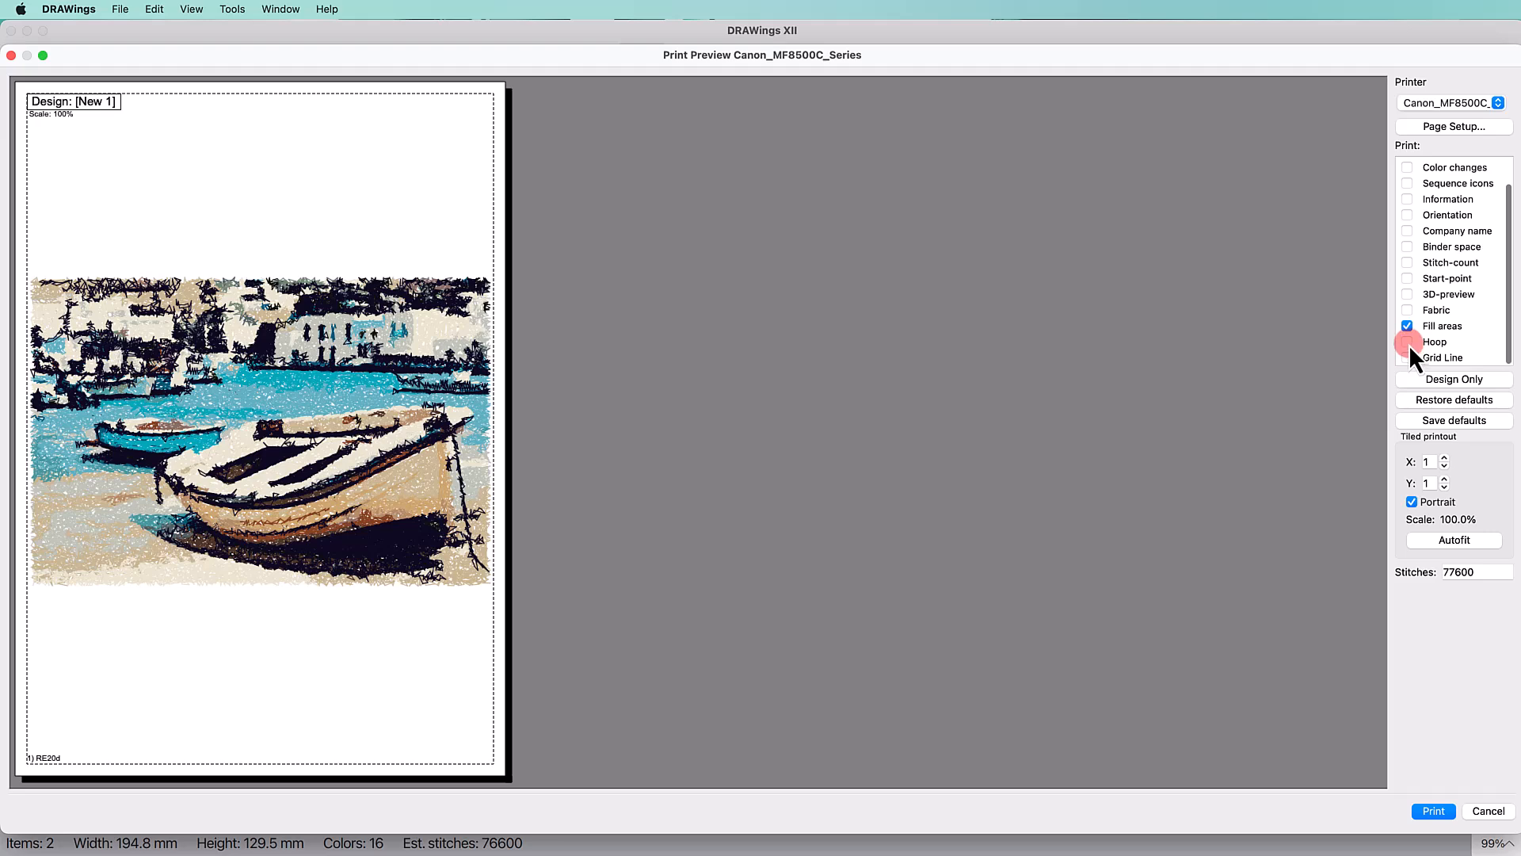
{"action": "left_click", "coordinate": [1408, 342]}
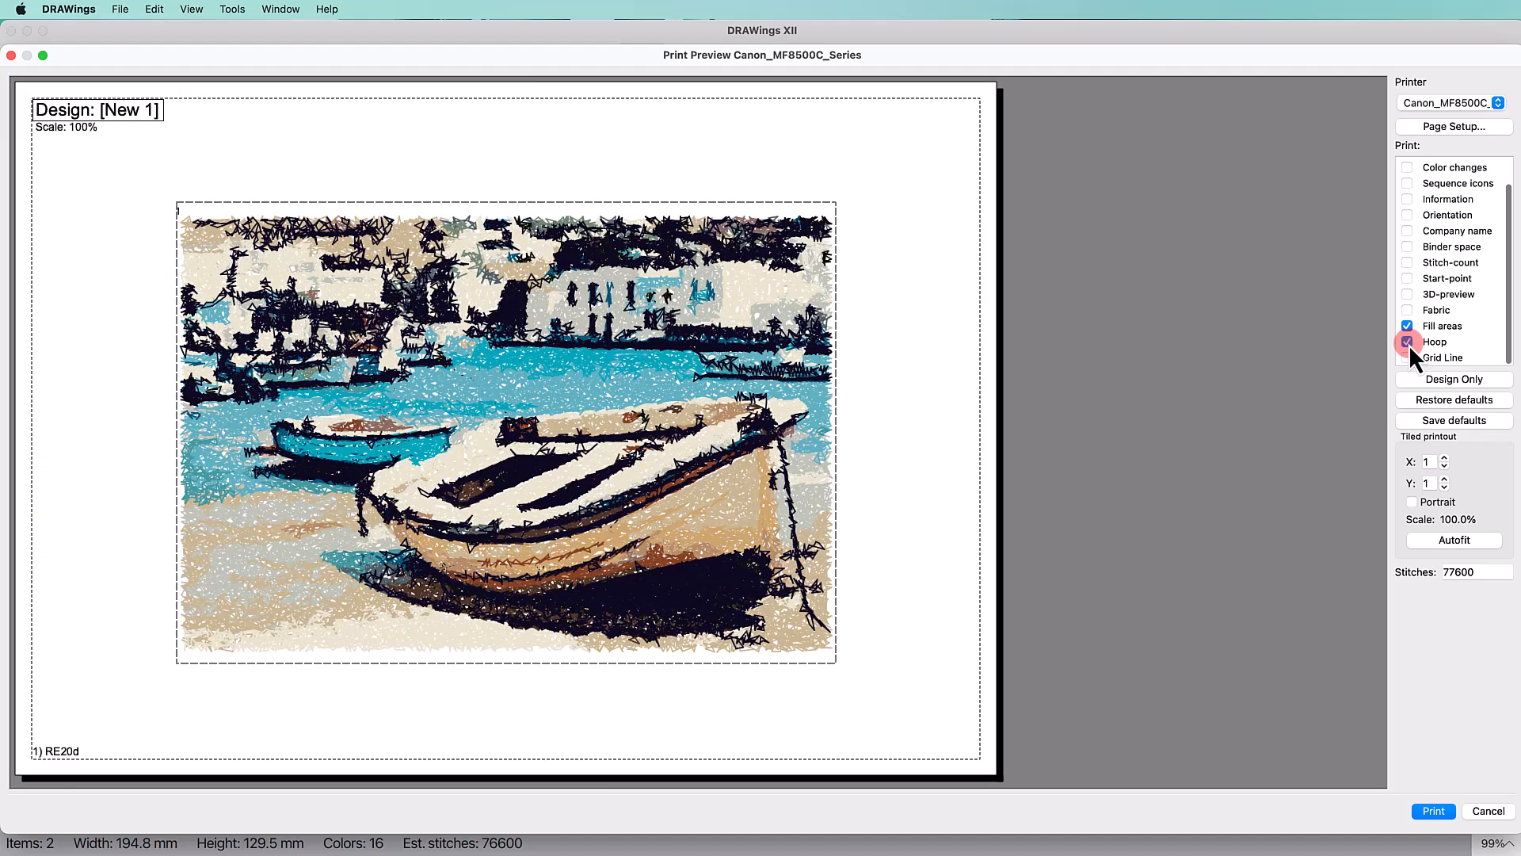
{"action": "left_click", "coordinate": [1408, 358]}
{"action": "left_click", "coordinate": [1407, 279]}
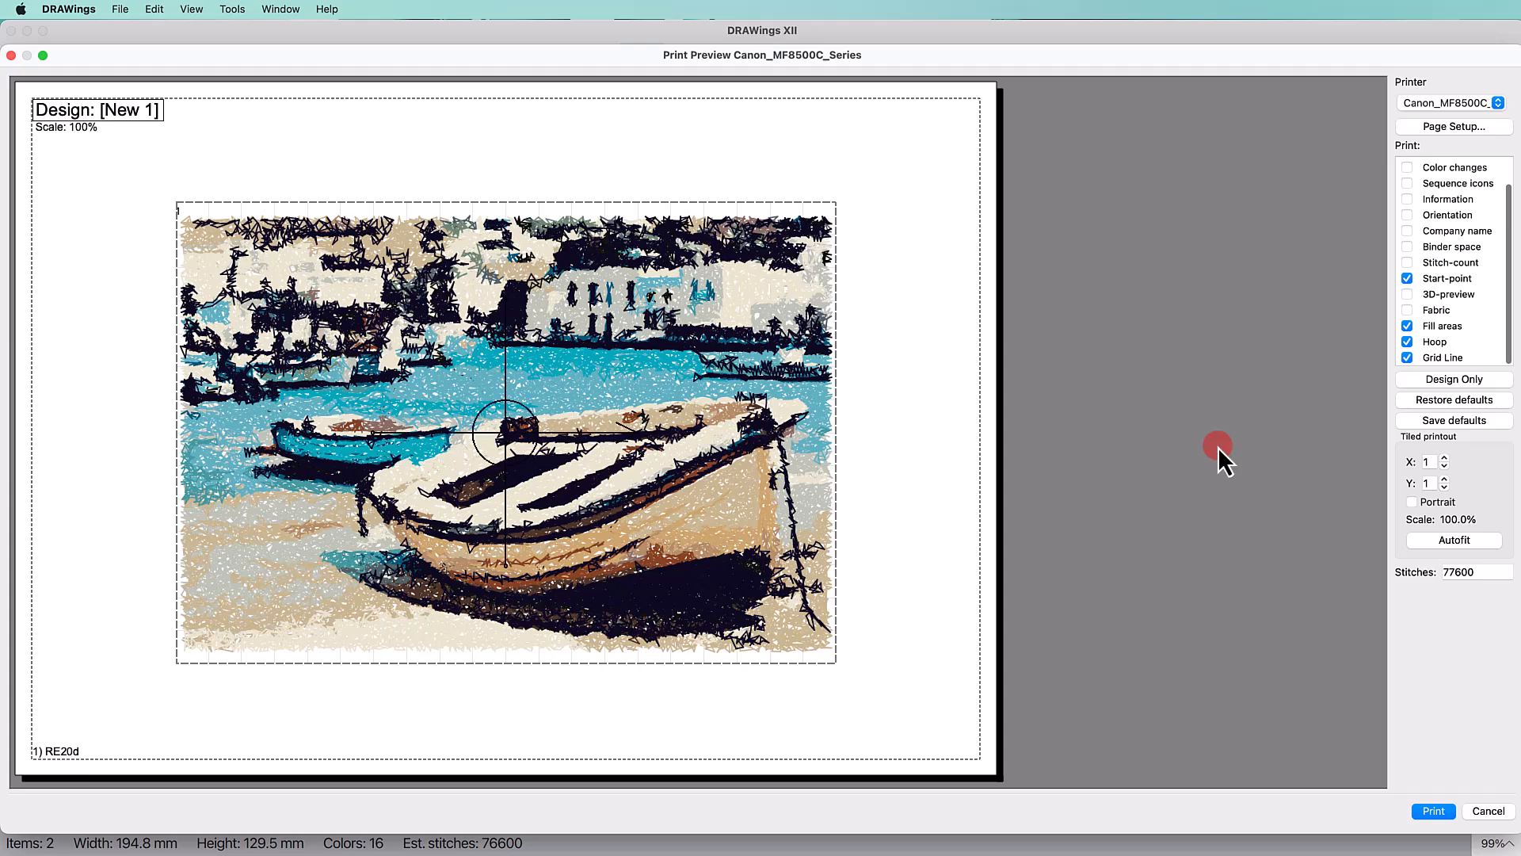
{"action": "left_click", "coordinate": [1434, 810]}
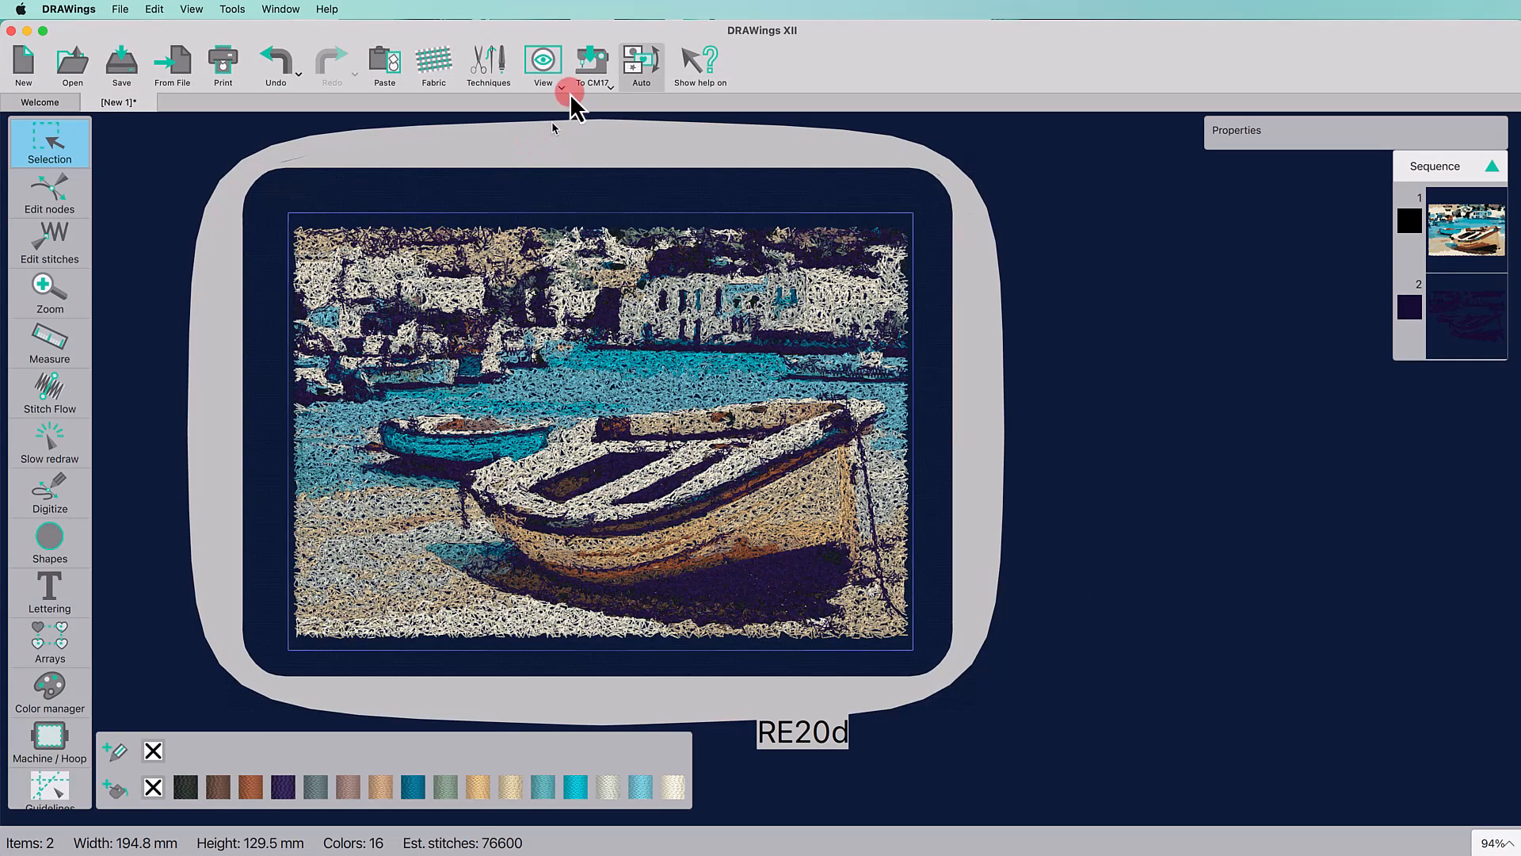
Send the design through Stitchport to the boat folder on Machine1 as Tajima DST.
{"action": "left_click", "coordinate": [591, 64]}
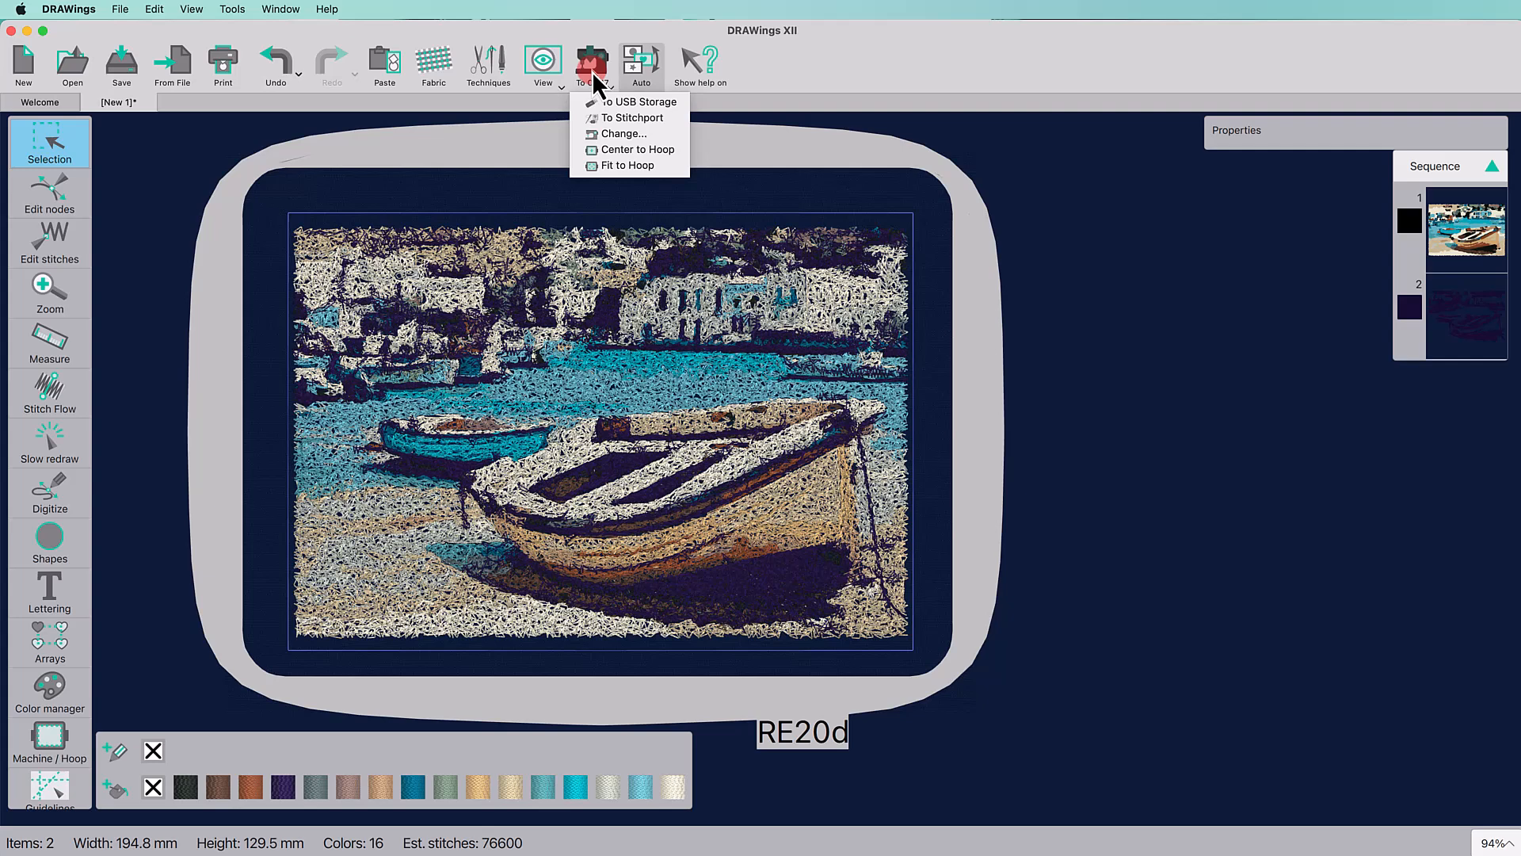
{"action": "left_click", "coordinate": [600, 118]}
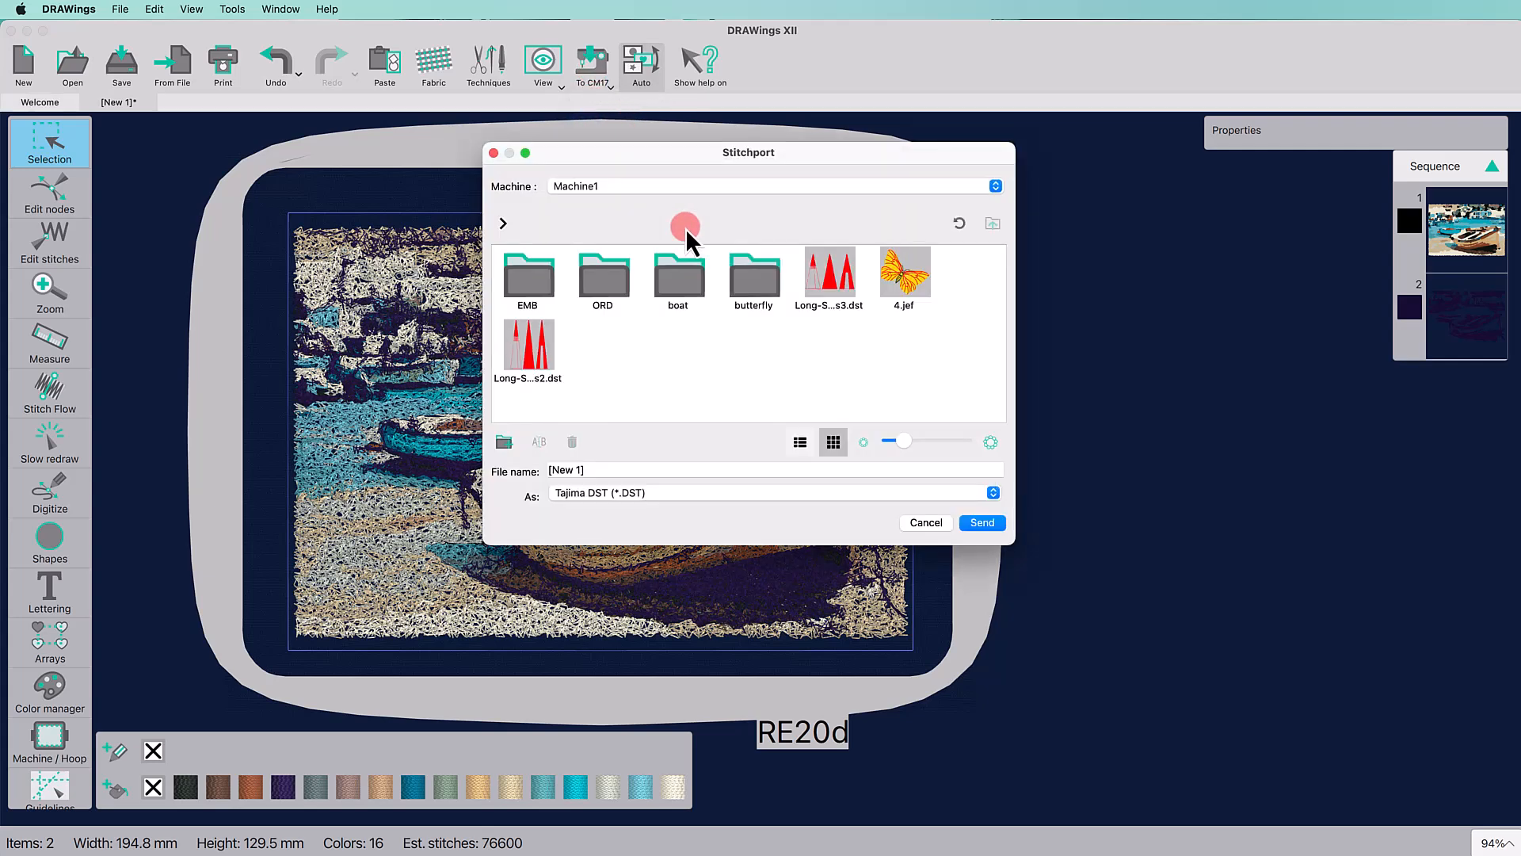
{"action": "double_click", "coordinate": [680, 279]}
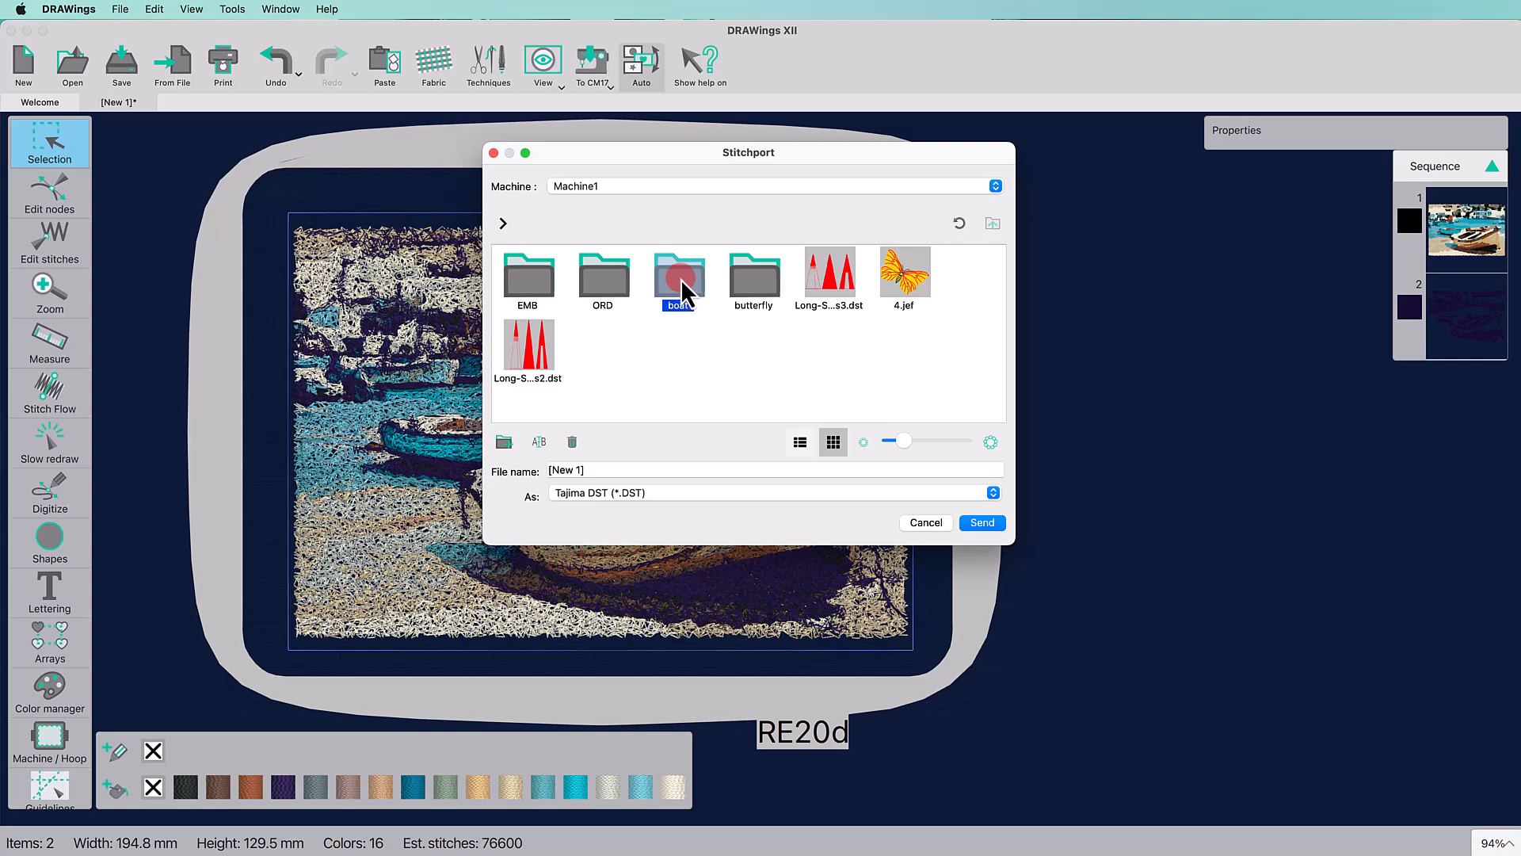
{"action": "left_click", "coordinate": [977, 522]}
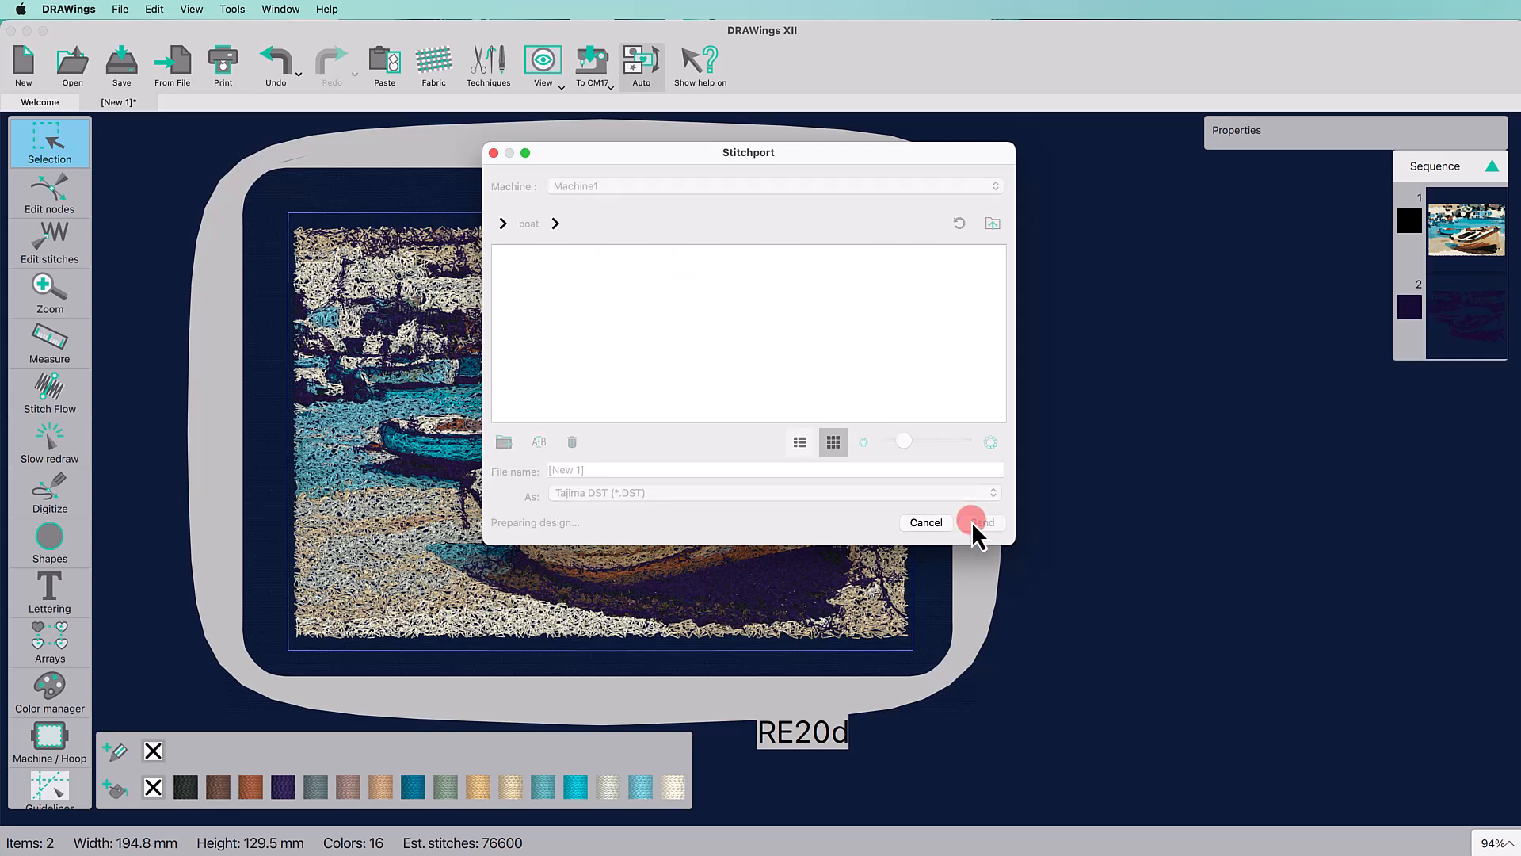